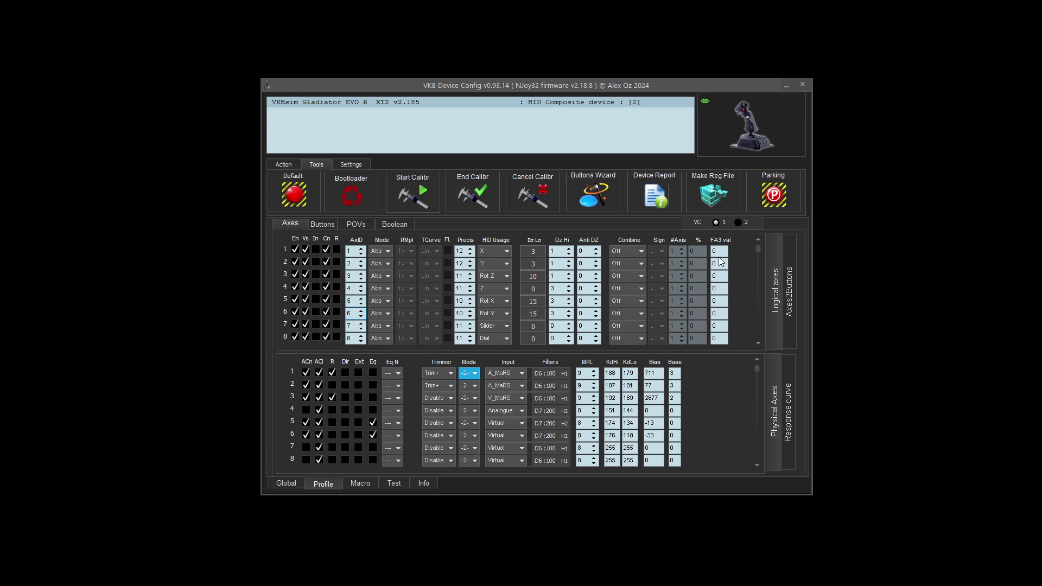
Show the live axis test for the Gladiator NXT R controller with 8 axes, 128 buttons and 1 POV.
{"action": "left_click", "coordinate": [367, 91]}
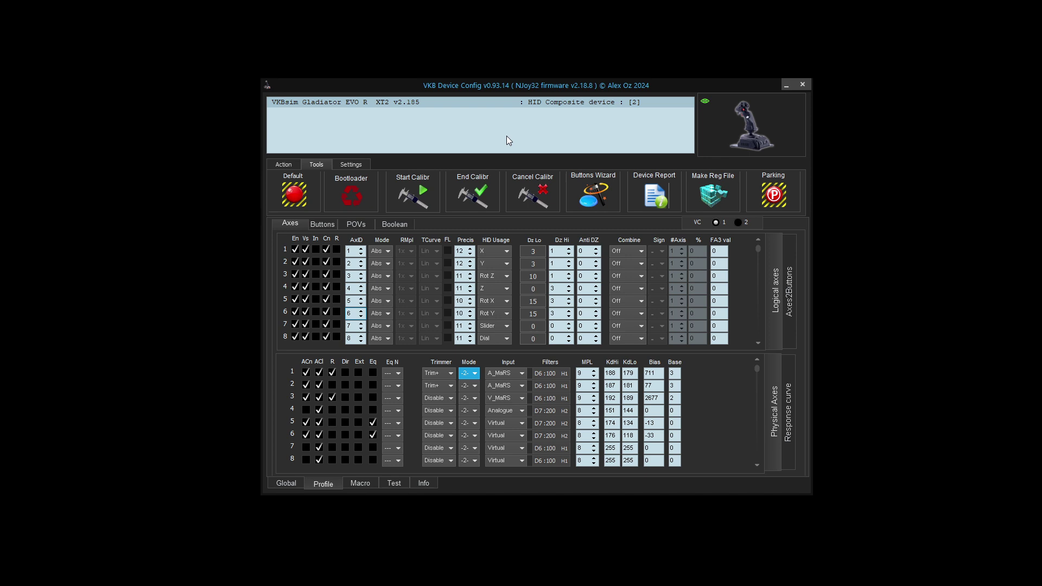
{"action": "left_click", "coordinate": [391, 484]}
{"action": "left_click", "coordinate": [485, 247]}
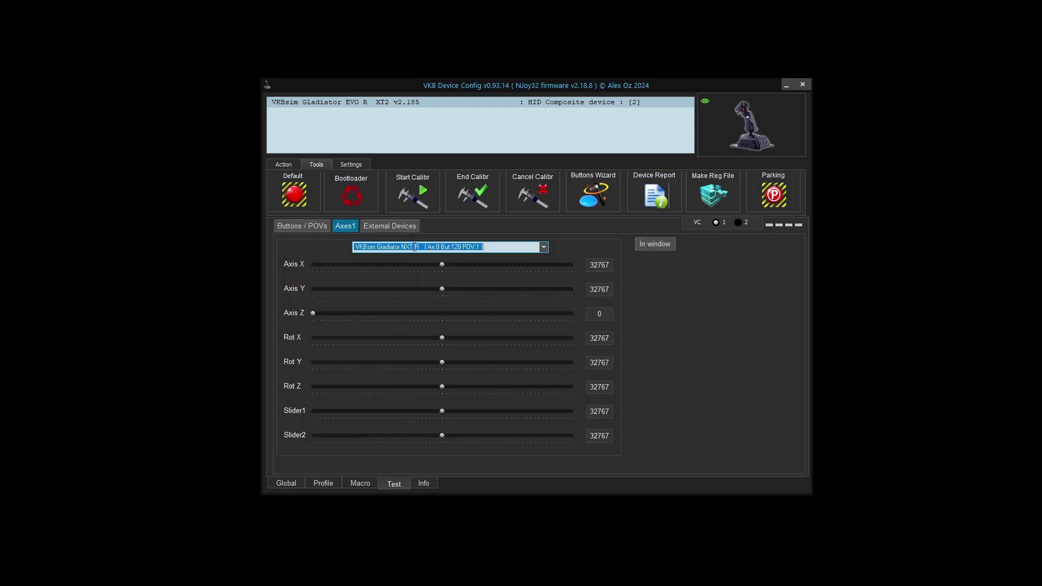
{"action": "left_click", "coordinate": [544, 248]}
{"action": "left_click", "coordinate": [507, 262]}
Save the joystick's current configuration to a file, replacing the "profile 1" ending of the suggested name with test2.
{"action": "left_click", "coordinate": [291, 163]}
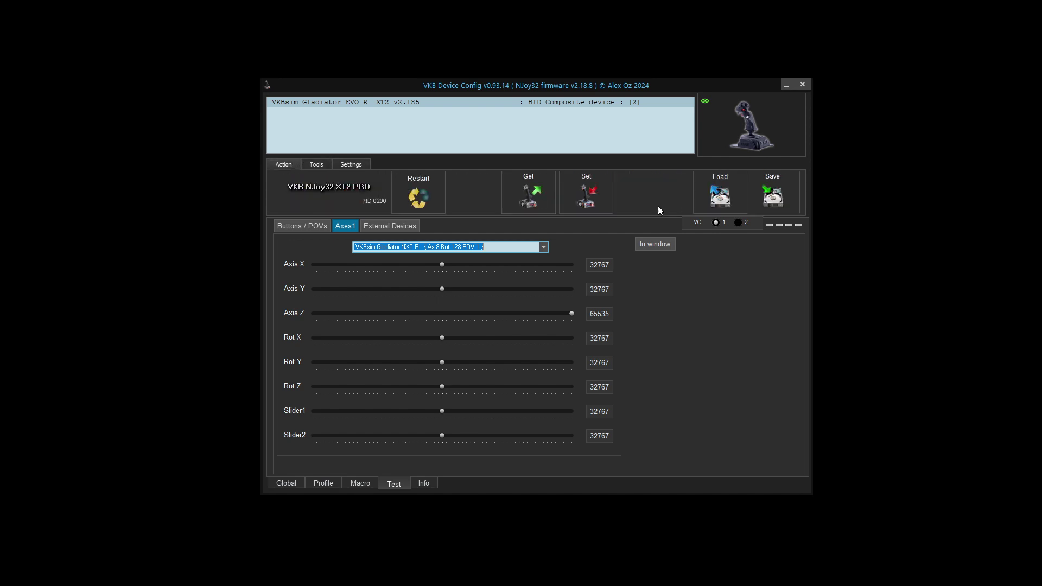
{"action": "left_click", "coordinate": [782, 201]}
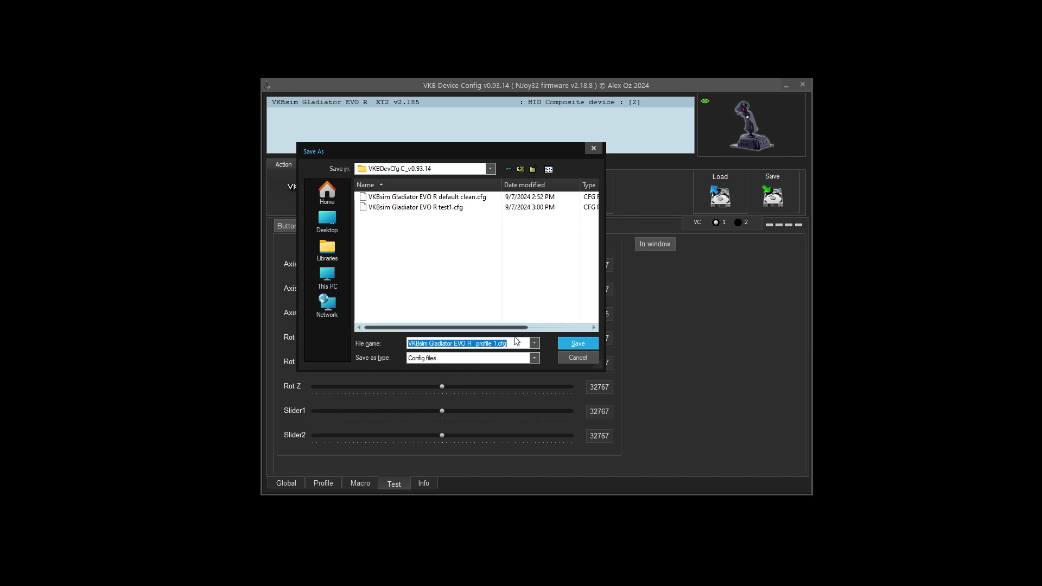
{"action": "left_click", "coordinate": [495, 341]}
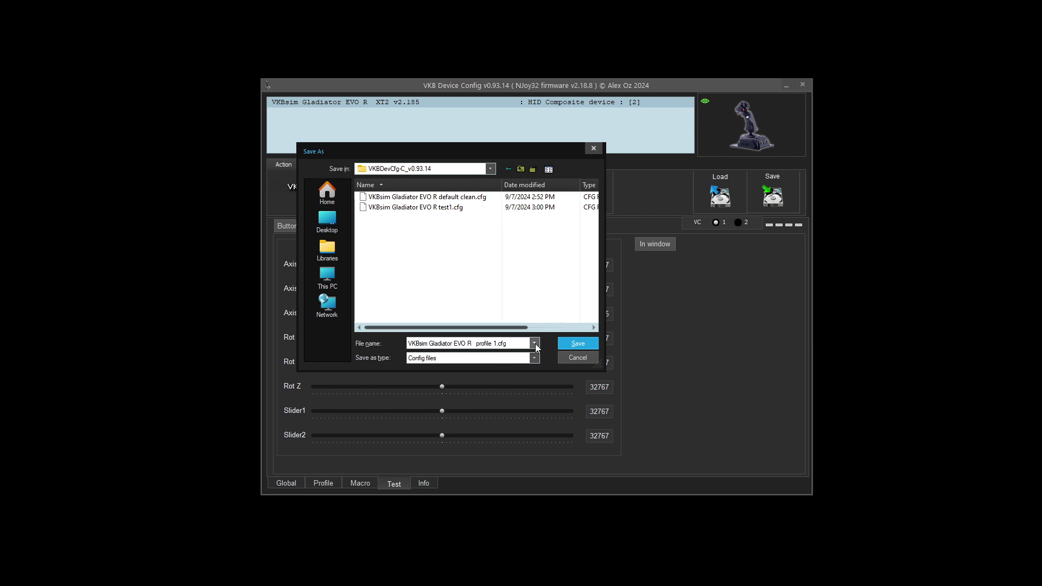
{"action": "key", "text": "BackSpace"}
{"action": "key", "text": "BackSpace"}
{"action": "key", "text": "BackSpace"}
{"action": "key", "text": "BackSpace"}
{"action": "key", "text": "BackSpace"}
{"action": "key", "text": "BackSpace"}
{"action": "key", "text": "BackSpace"}
{"action": "key", "text": "BackSpace"}
{"action": "key", "text": "BackSpace"}
{"action": "type", "text": "test2"}
{"action": "left_click", "coordinate": [573, 343]}
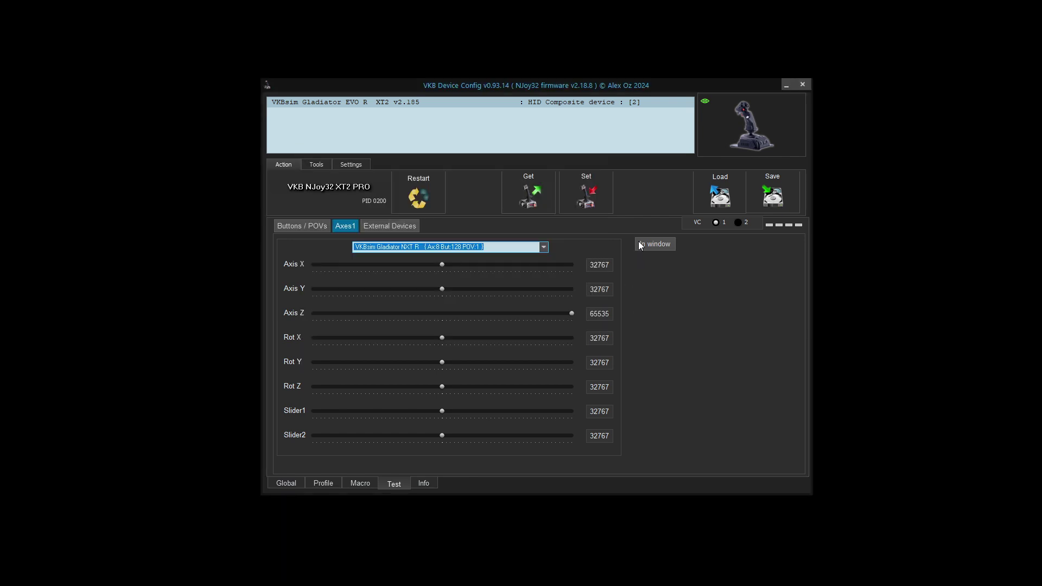
Reset the joystick to its default configuration and reselect the device from the device list.
{"action": "left_click", "coordinate": [315, 165]}
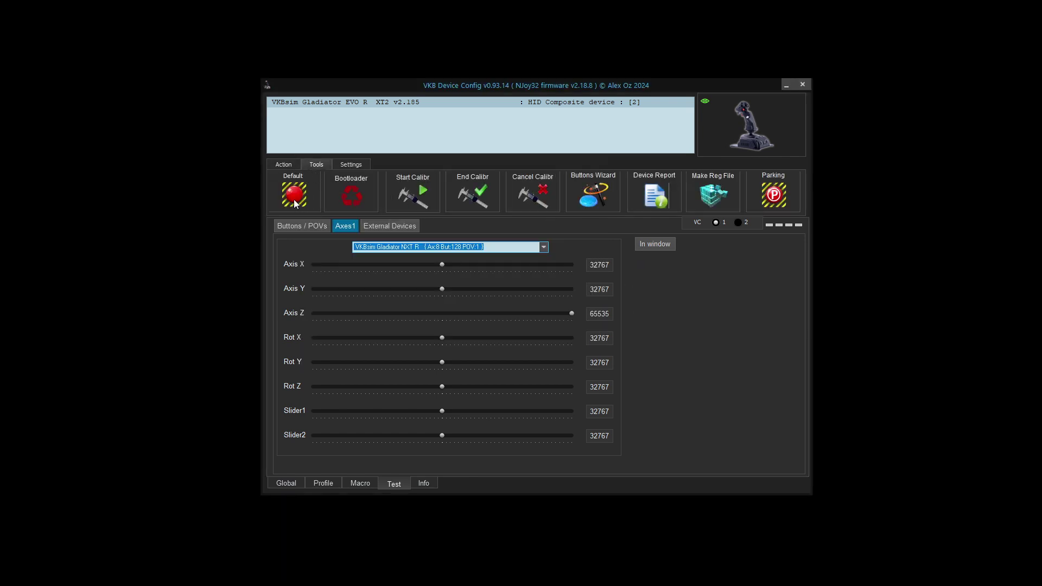
{"action": "left_click", "coordinate": [294, 197]}
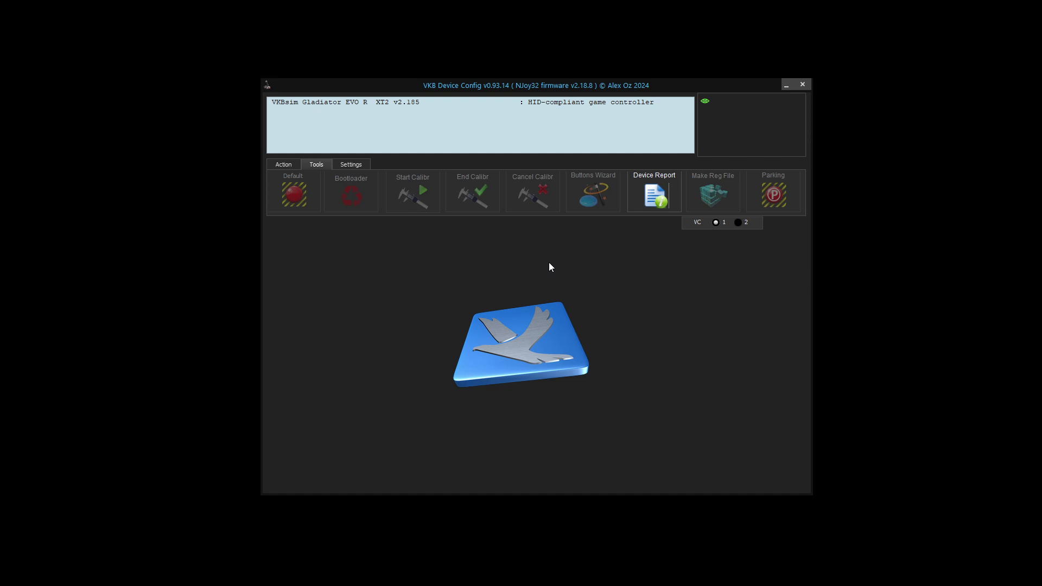
{"action": "left_click", "coordinate": [513, 101]}
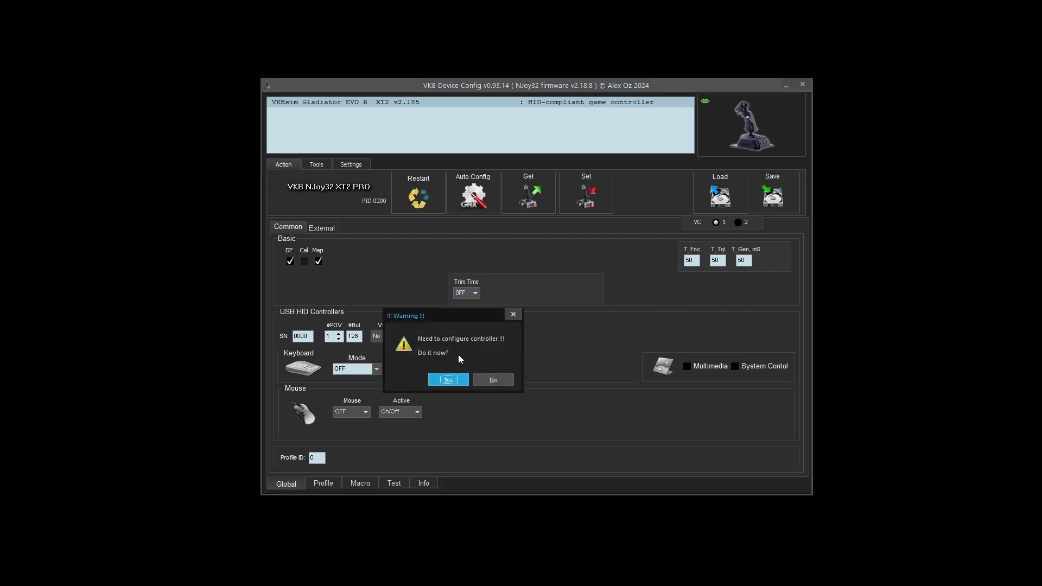
Accept the controller's automatic configuration and calibrate its axes, finishing the calibration and checking the axis test.
{"action": "left_click", "coordinate": [449, 379]}
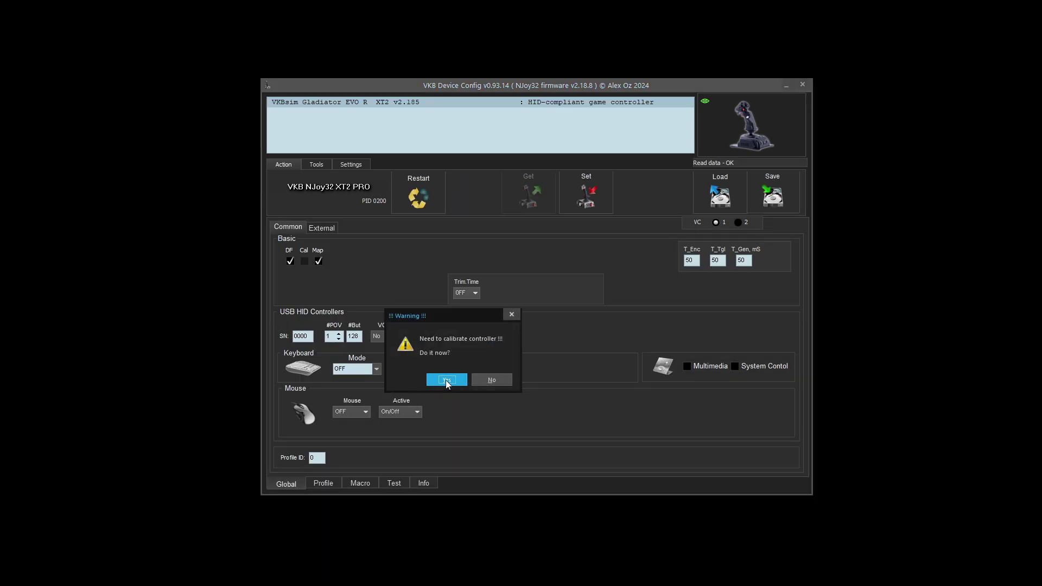
{"action": "left_click", "coordinate": [448, 379]}
{"action": "left_click", "coordinate": [394, 484]}
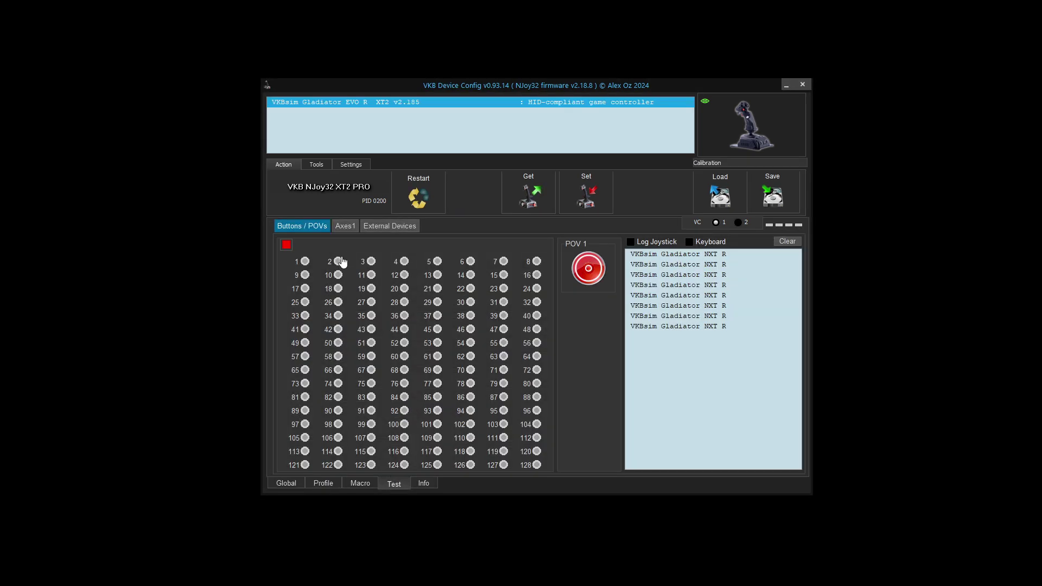
{"action": "left_click", "coordinate": [345, 226]}
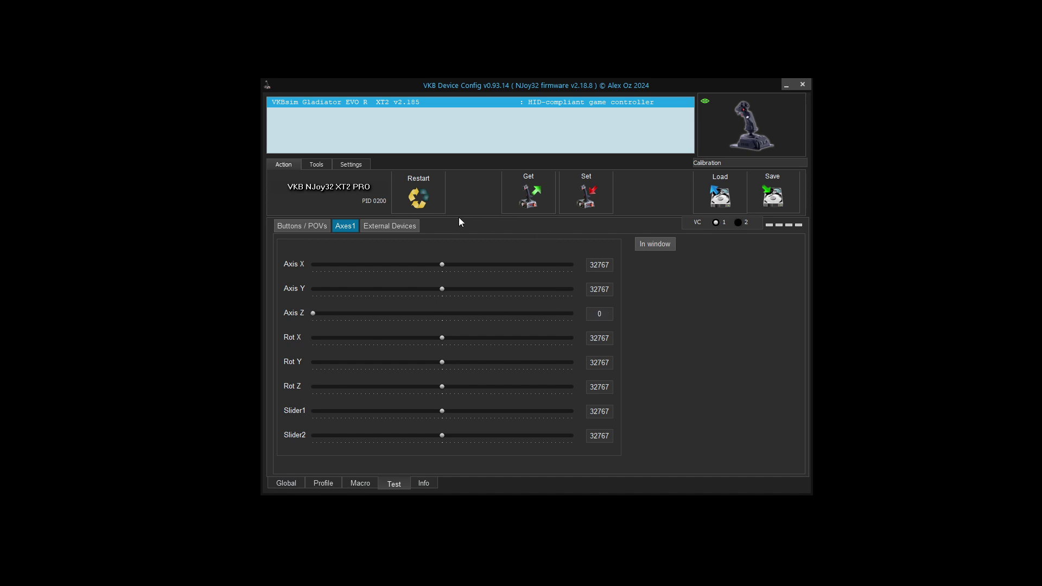
{"action": "left_click", "coordinate": [317, 165]}
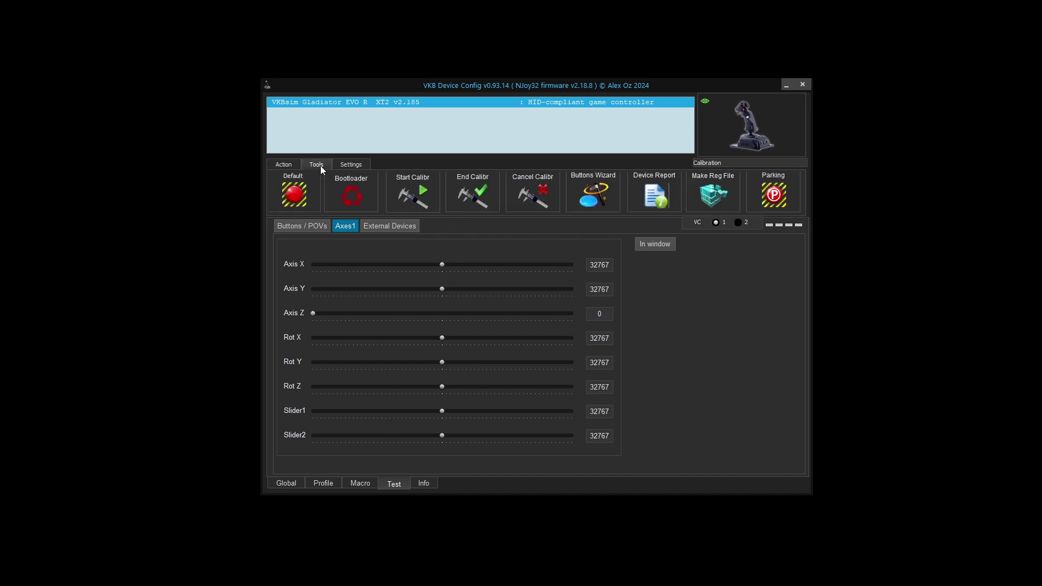
{"action": "left_click", "coordinate": [474, 198]}
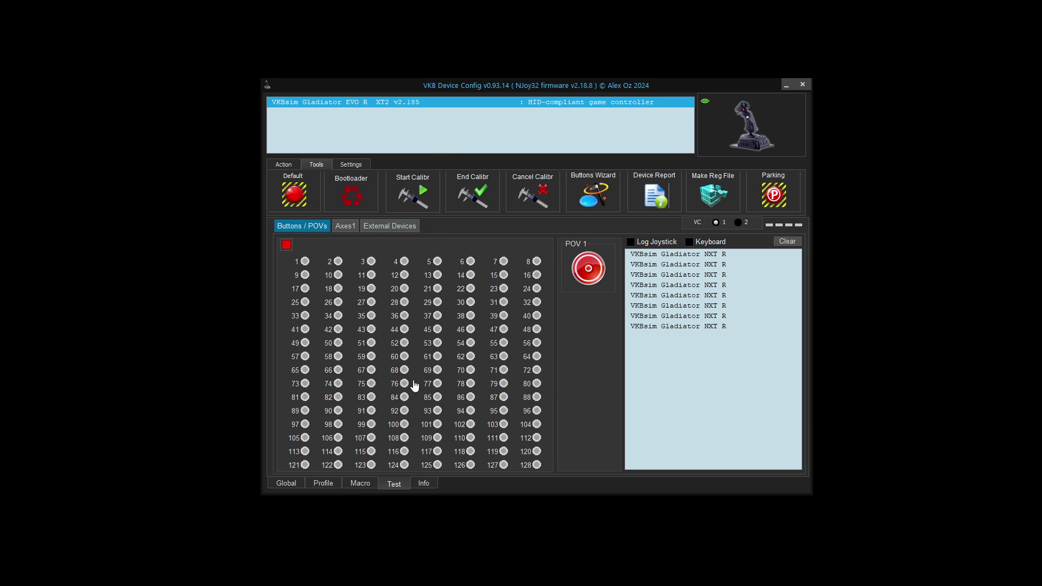
{"action": "left_click", "coordinate": [348, 227]}
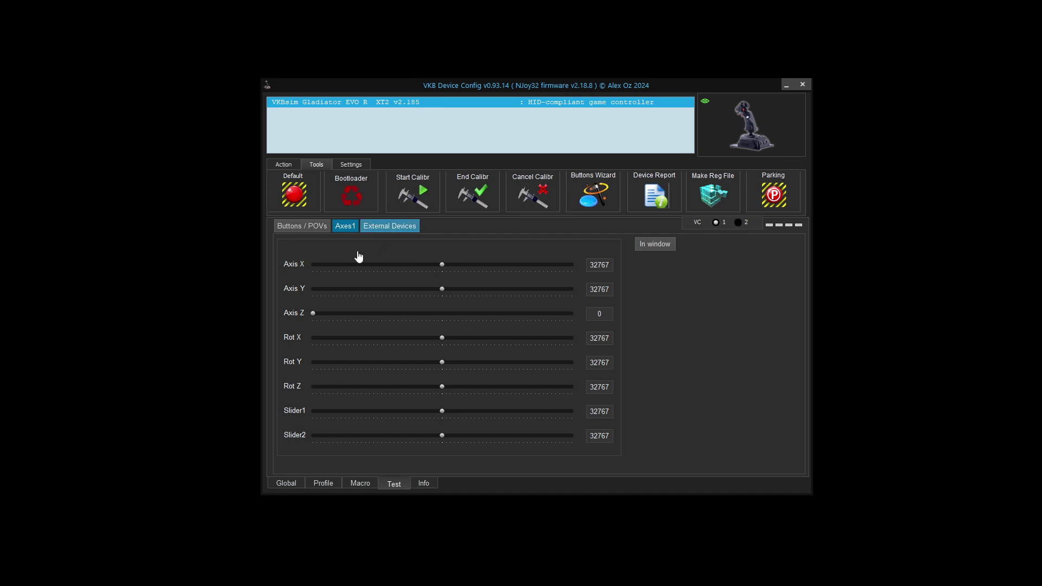
Set the VC value for the USB HID controllers to 1 in the global settings.
{"action": "left_click", "coordinate": [294, 486]}
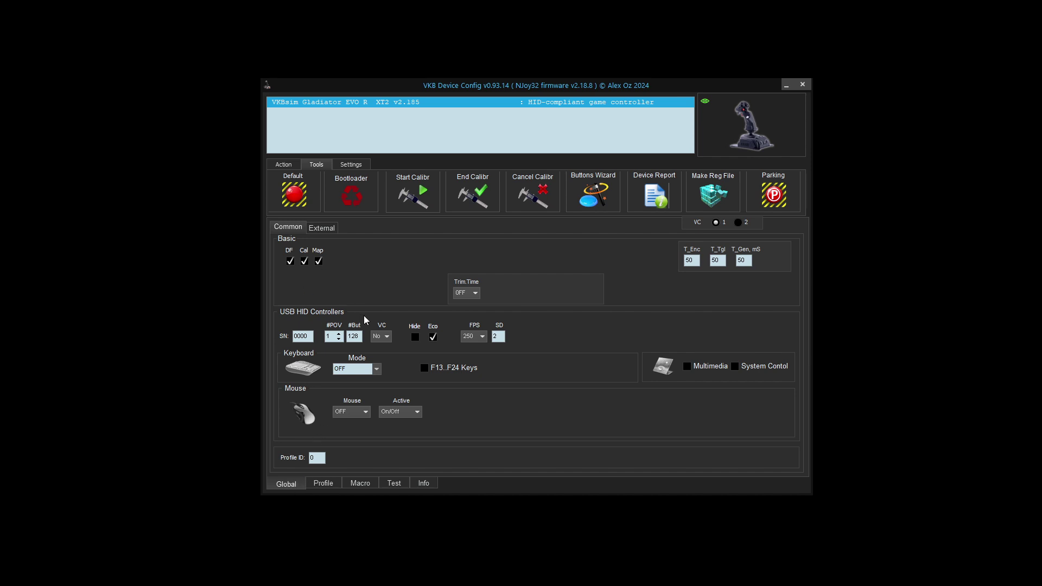
{"action": "left_click", "coordinate": [381, 337]}
{"action": "left_click", "coordinate": [389, 338]}
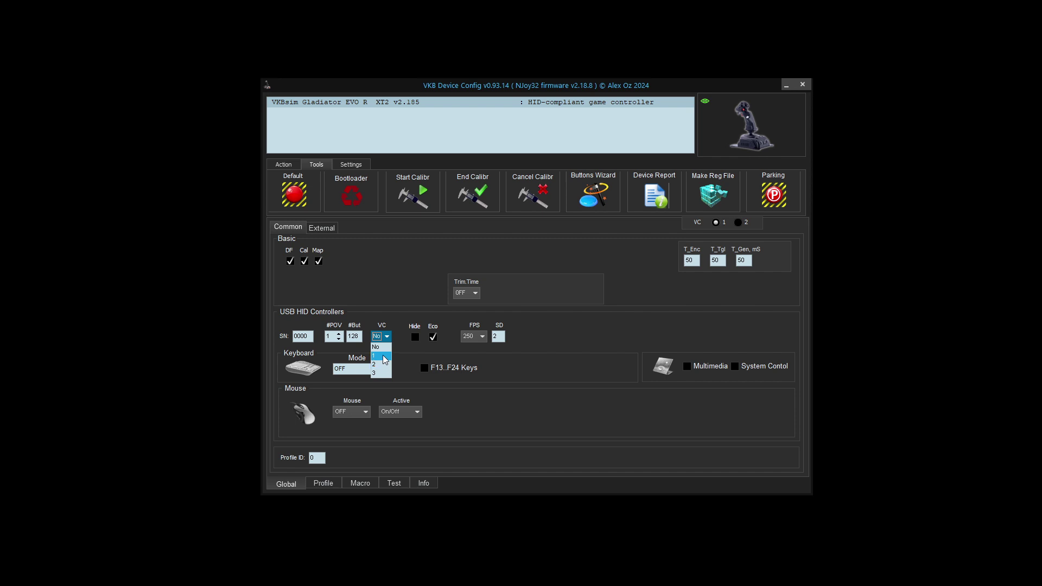
{"action": "left_click", "coordinate": [384, 358]}
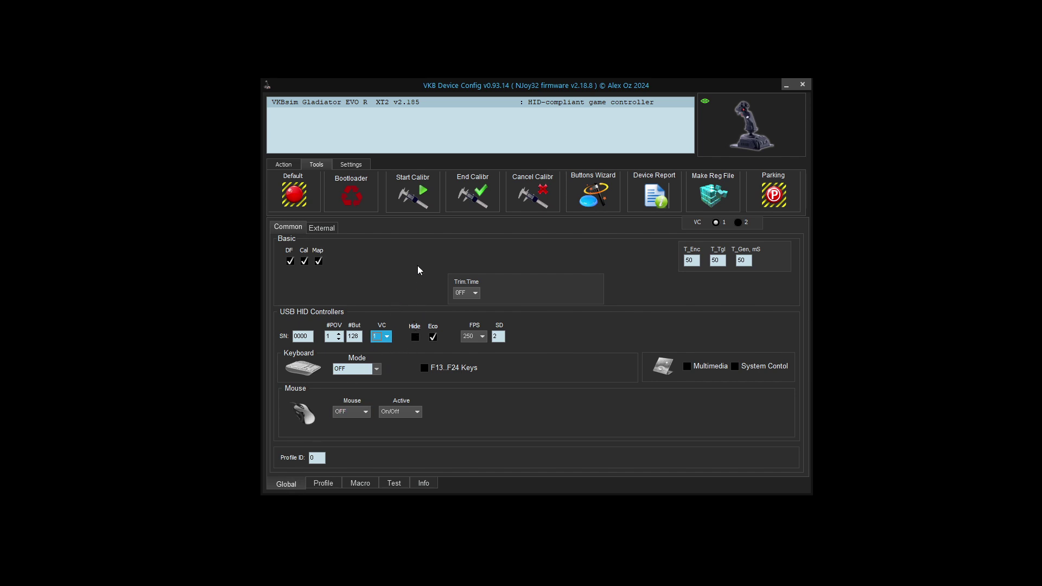
Write the changed settings to the joystick and reselect the Gladiator EVO R composite device.
{"action": "left_click", "coordinate": [282, 167]}
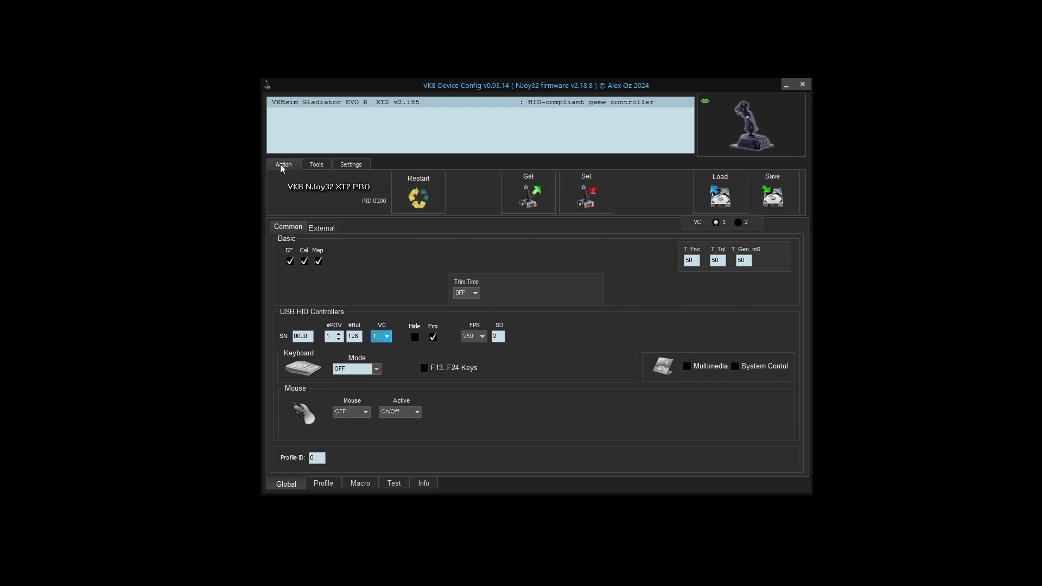
{"action": "left_click", "coordinate": [596, 196]}
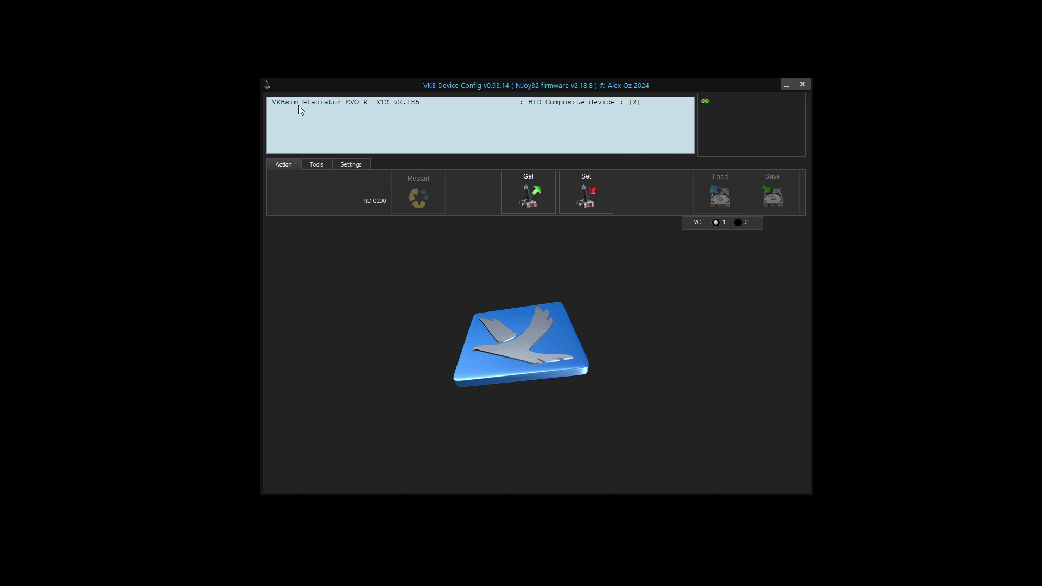
{"action": "mouse_move", "coordinate": [365, 104]}
{"action": "mouse_move", "coordinate": [622, 103]}
{"action": "left_click", "coordinate": [622, 103]}
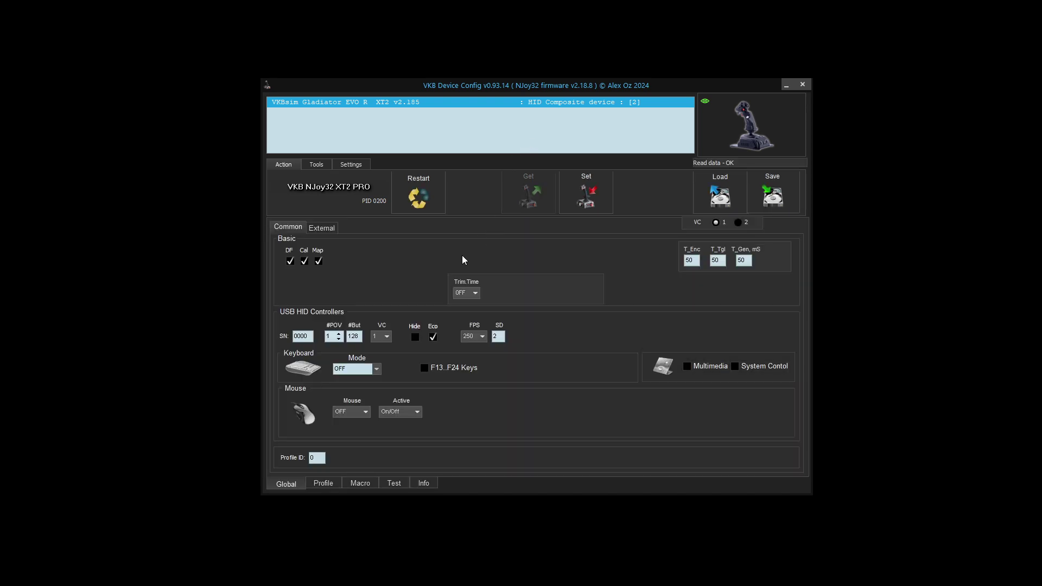
Examine the profile's physical and logical axis tables, including the logical axes beyond axis 8.
{"action": "left_click", "coordinate": [322, 484]}
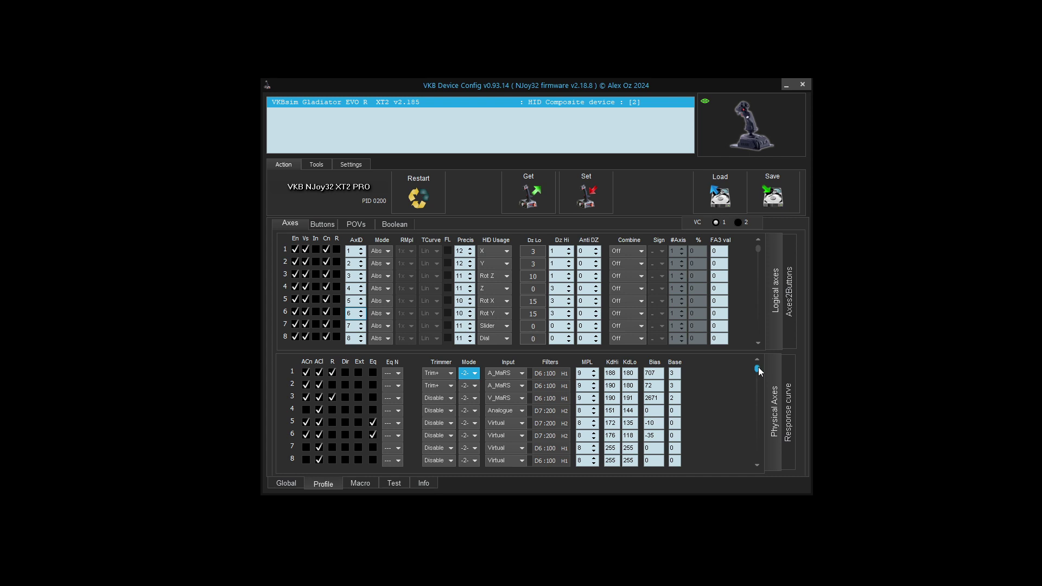
{"action": "mouse_move", "coordinate": [758, 371]}
{"action": "left_mouse_down"}
{"action": "mouse_move", "coordinate": [767, 424]}
{"action": "mouse_move", "coordinate": [766, 369]}
{"action": "left_mouse_up"}
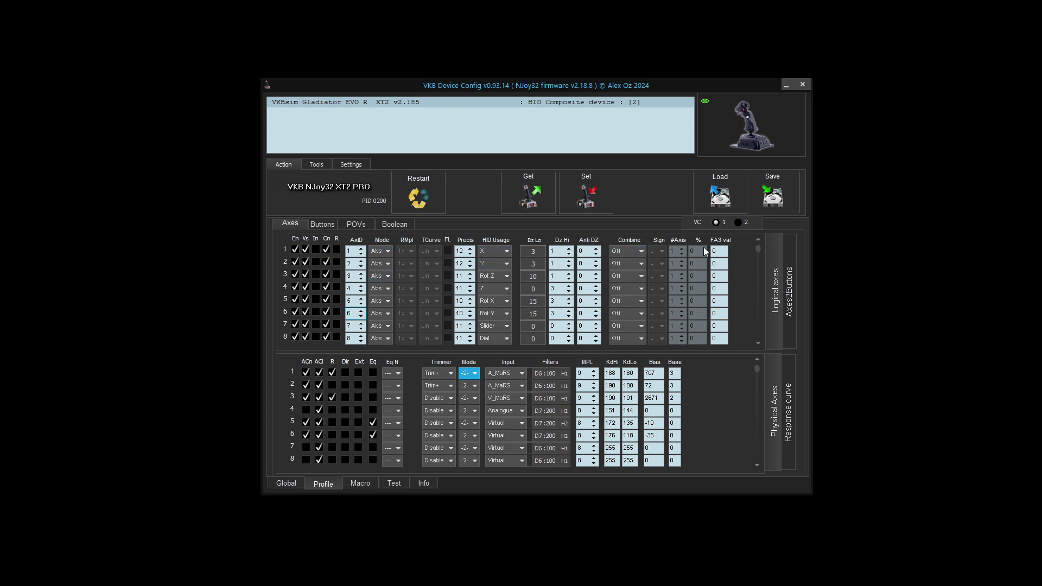
{"action": "left_click_drag", "start_coordinate": [757, 253], "coordinate": [755, 305]}
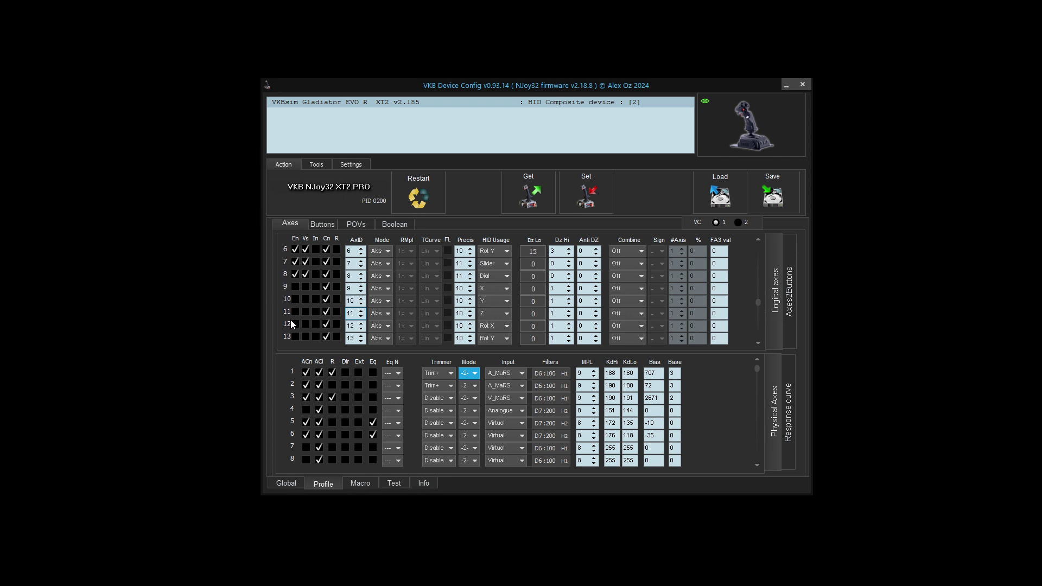
{"action": "mouse_move", "coordinate": [758, 301]}
{"action": "left_mouse_down"}
{"action": "mouse_move", "coordinate": [757, 352]}
{"action": "mouse_move", "coordinate": [763, 295]}
{"action": "left_mouse_up"}
{"action": "left_click_drag", "start_coordinate": [763, 291], "coordinate": [764, 252]}
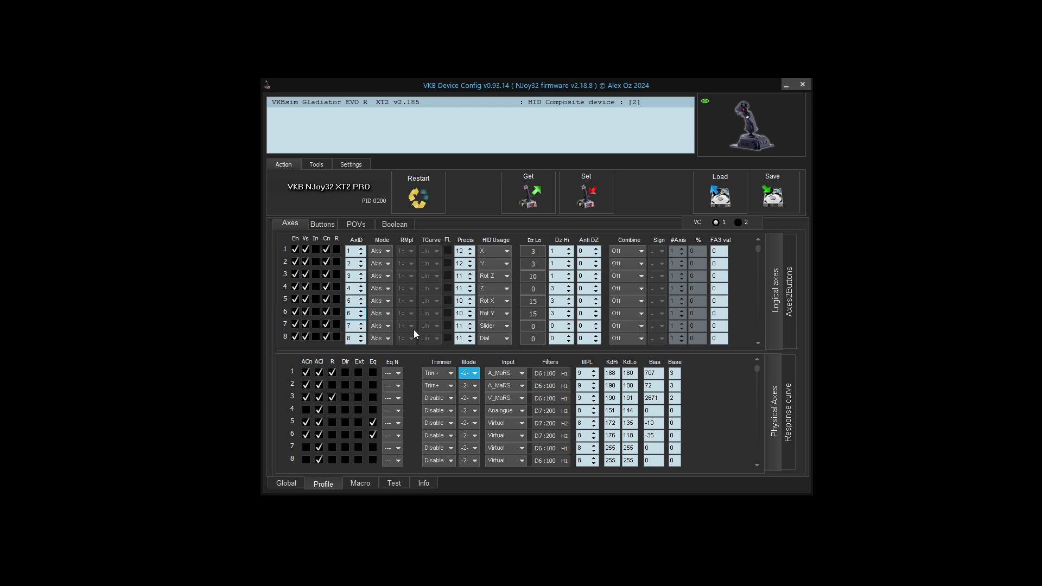
Compare the live axis tests of the two virtual controllers, returning to the one with 8 axes.
{"action": "left_click", "coordinate": [394, 484]}
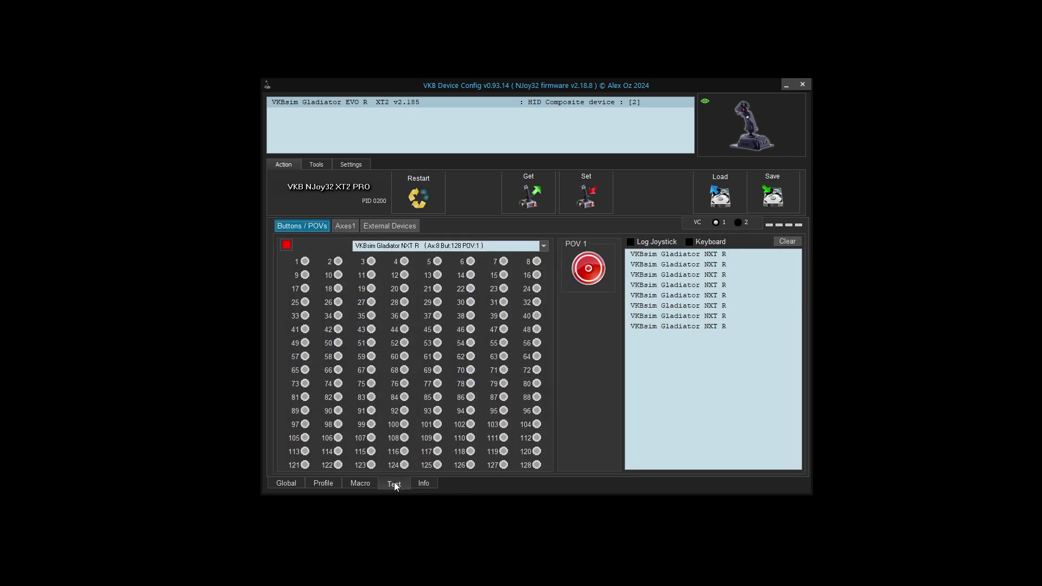
{"action": "left_click", "coordinate": [348, 231]}
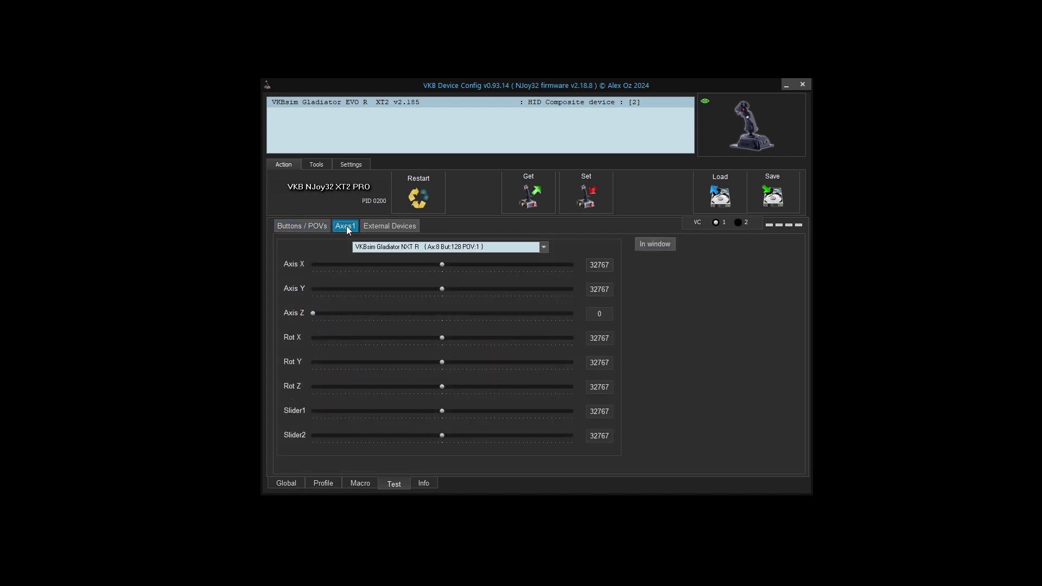
{"action": "left_click", "coordinate": [545, 248]}
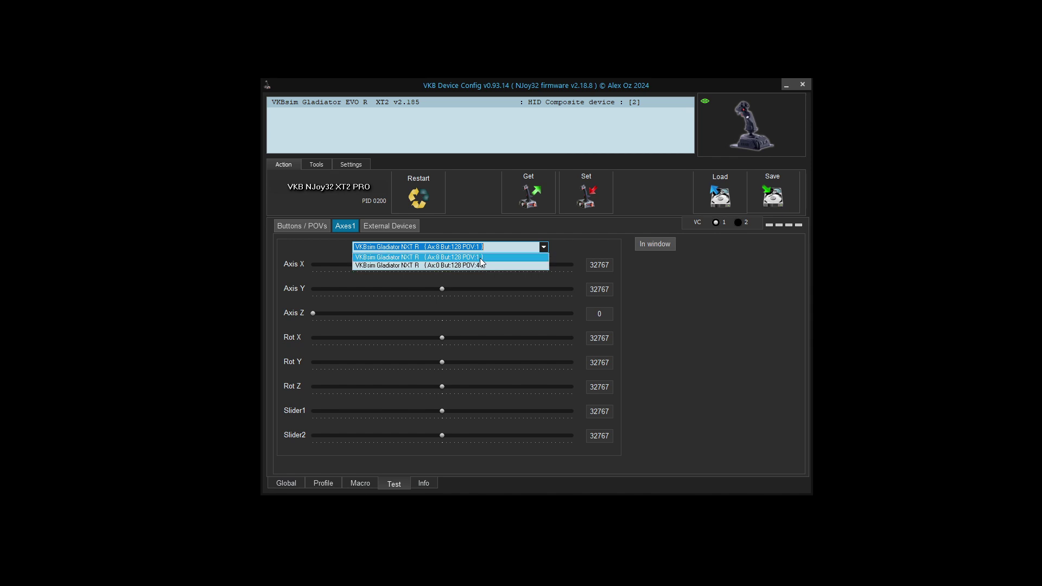
{"action": "left_click", "coordinate": [480, 258]}
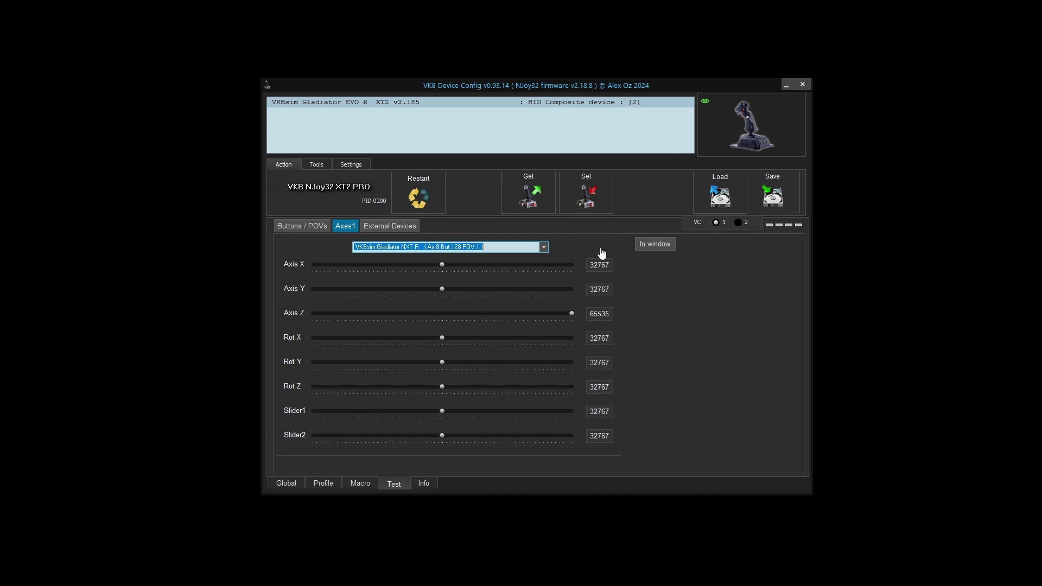
{"action": "left_click", "coordinate": [543, 248]}
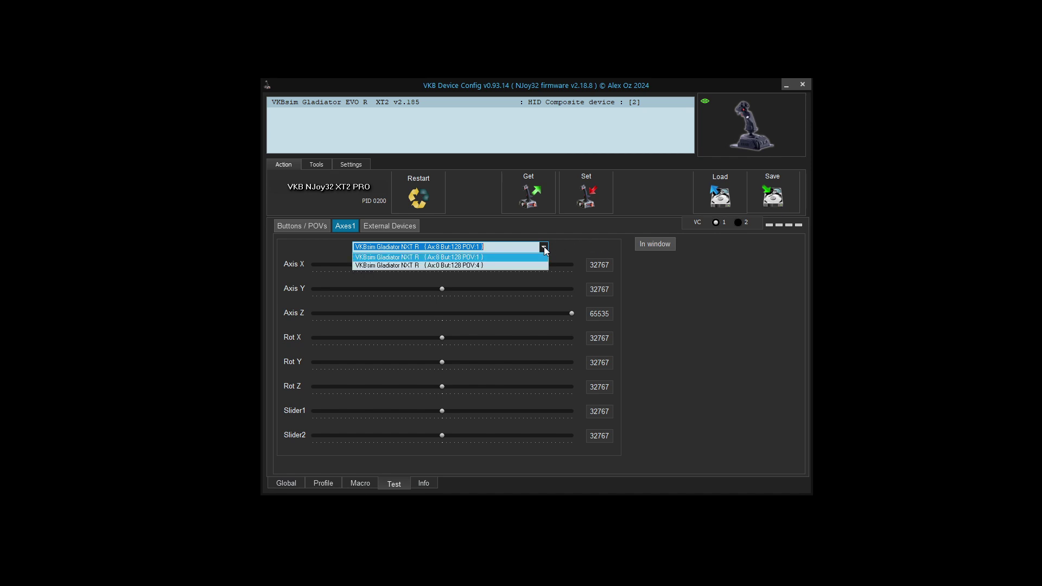
{"action": "left_click", "coordinate": [513, 264]}
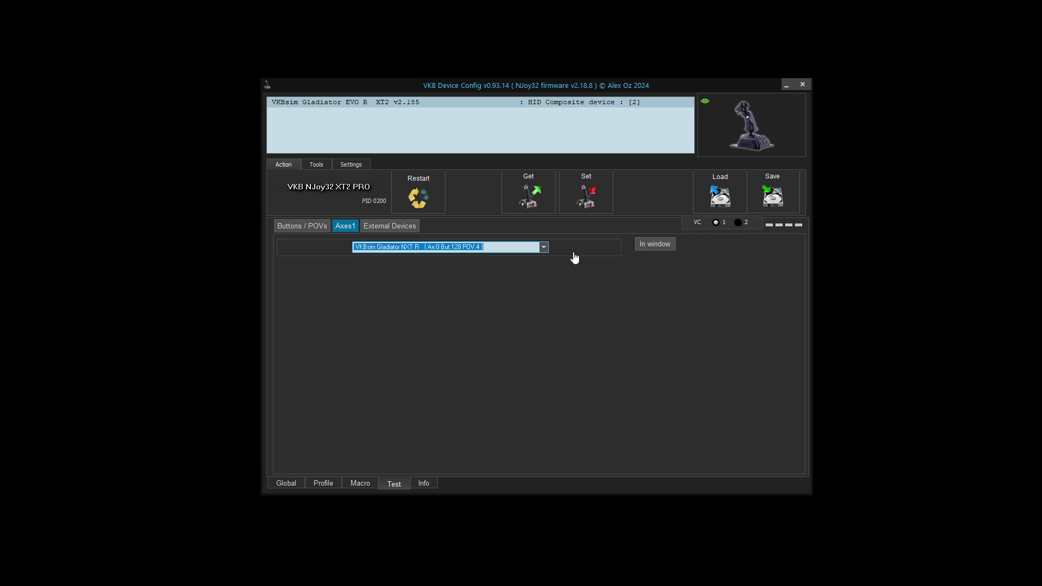
{"action": "left_click", "coordinate": [543, 247]}
{"action": "left_click", "coordinate": [533, 256]}
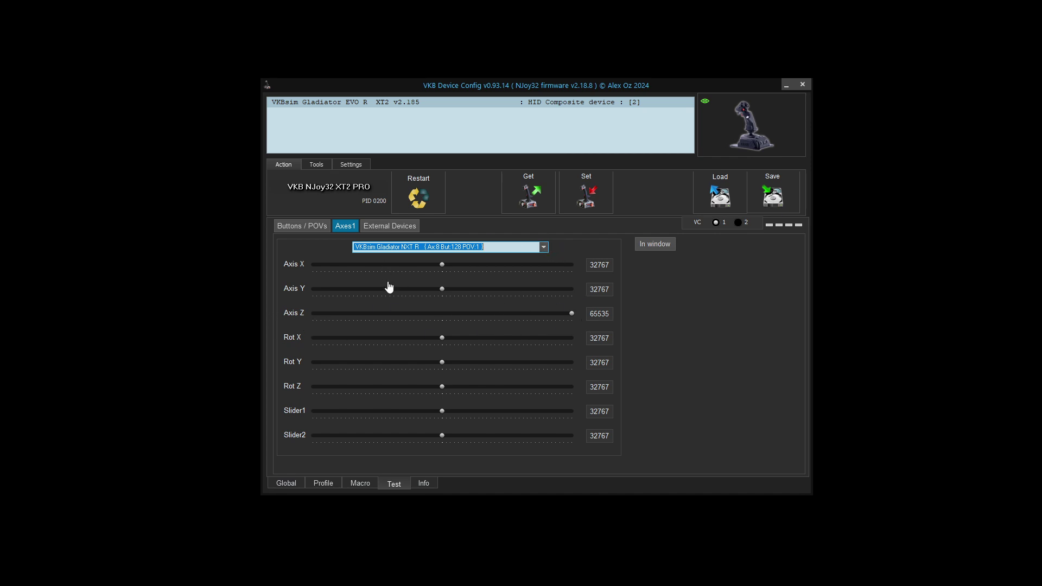
Compare the profile's axis assignments with the live axis test of the first controller.
{"action": "left_click", "coordinate": [326, 483]}
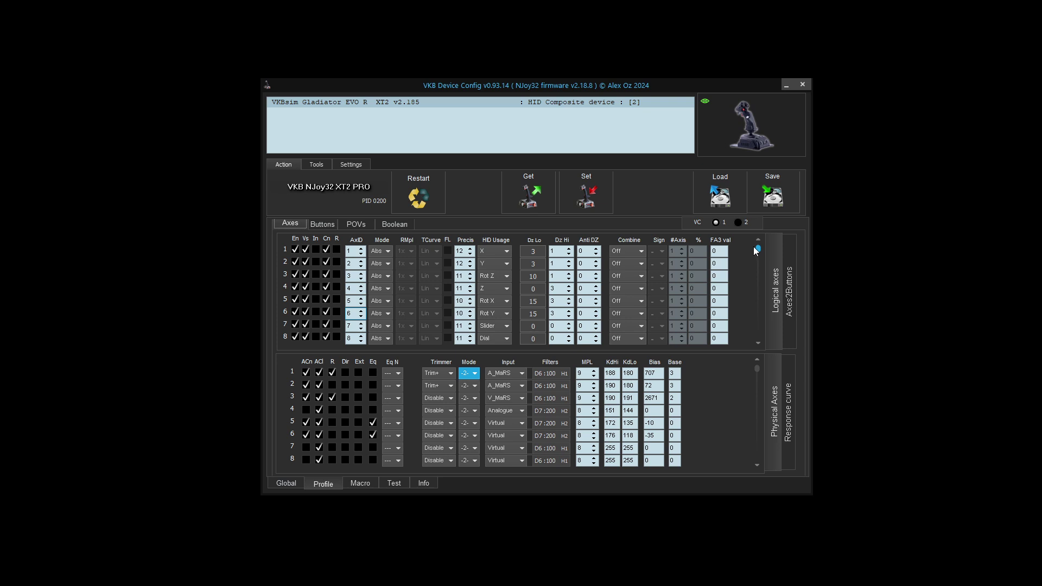
{"action": "left_click", "coordinate": [393, 481]}
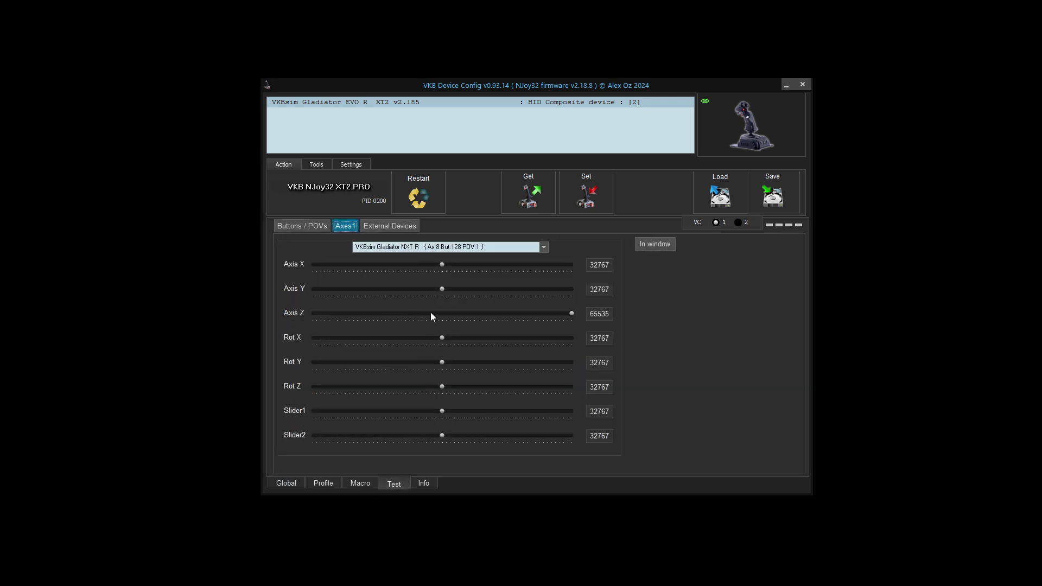
{"action": "left_click", "coordinate": [325, 483]}
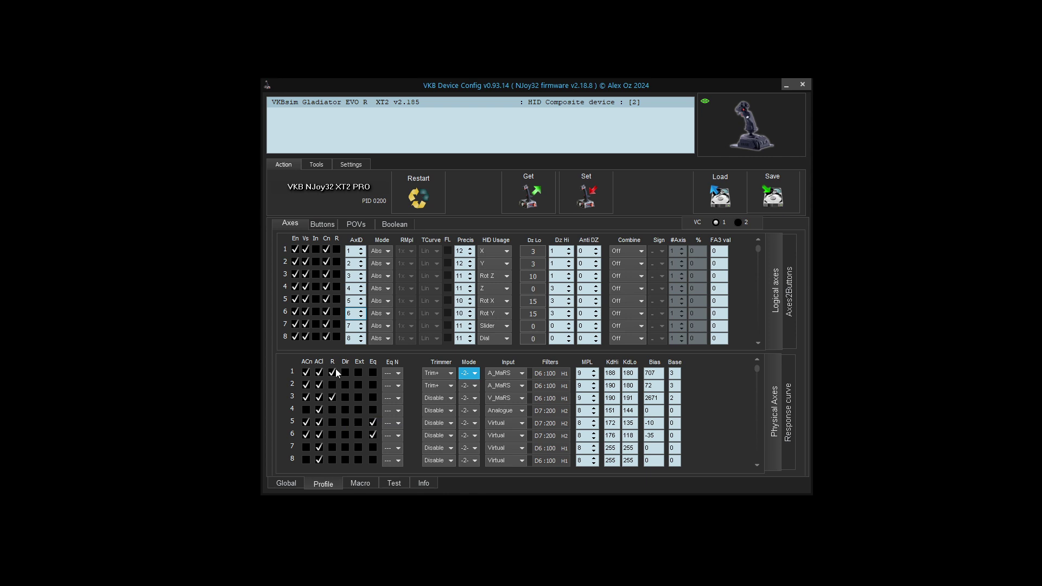
Disable logical axis 4, the Z axis, on the first virtual controller and write the change to the joystick.
{"action": "left_click", "coordinate": [296, 287]}
{"action": "left_click", "coordinate": [591, 195]}
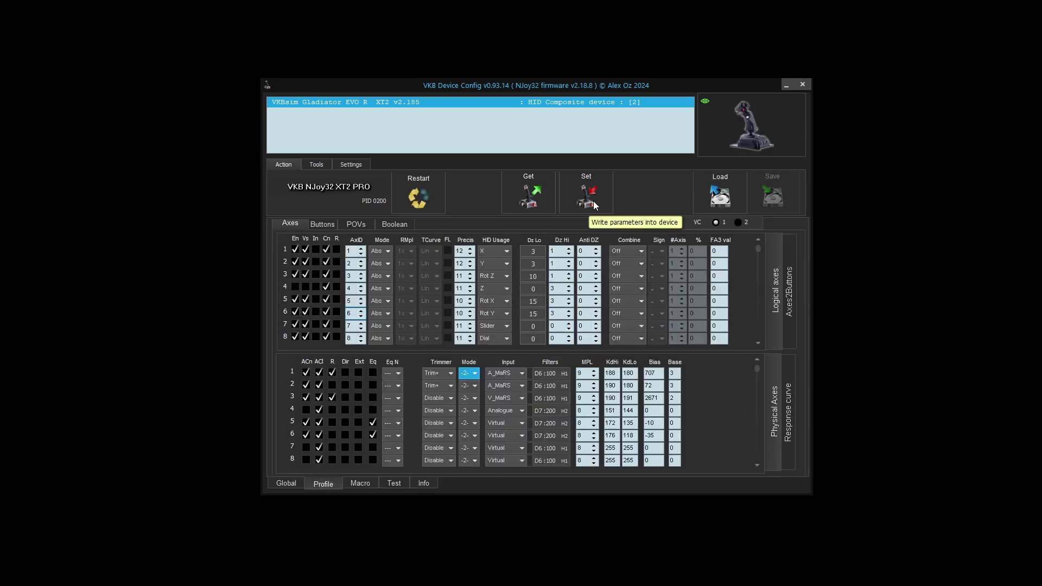
Check the live axis tests of both virtual controllers for the Z axis, ending on the first controller.
{"action": "left_click", "coordinate": [394, 486]}
{"action": "left_click", "coordinate": [350, 227]}
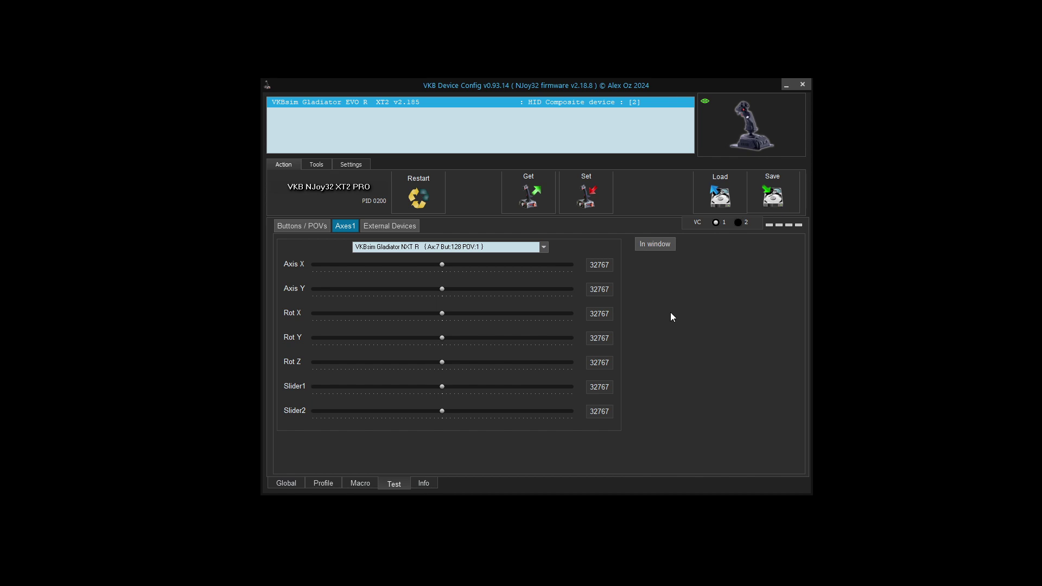
{"action": "left_click", "coordinate": [540, 247]}
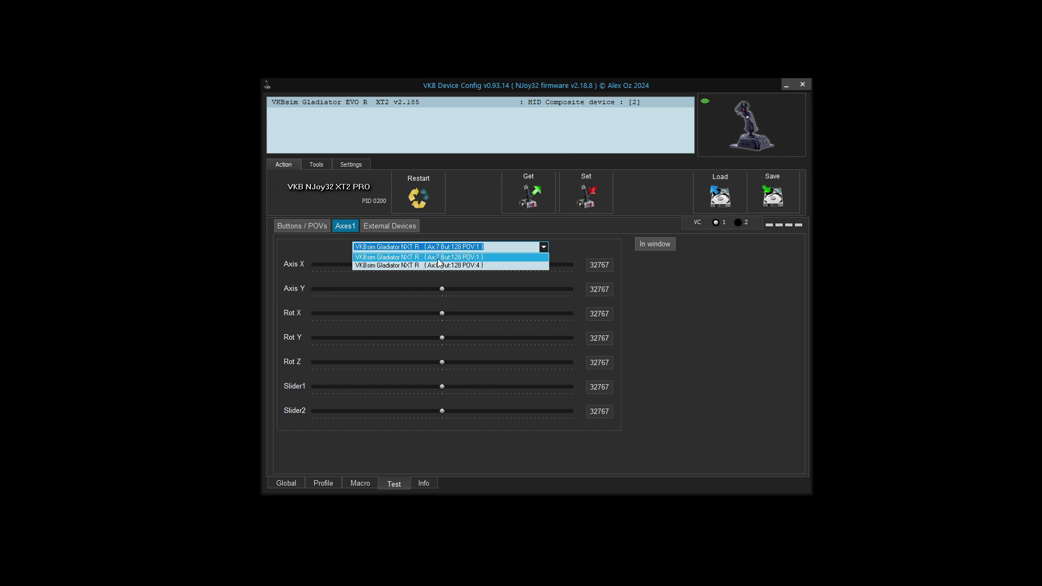
{"action": "left_click", "coordinate": [438, 260]}
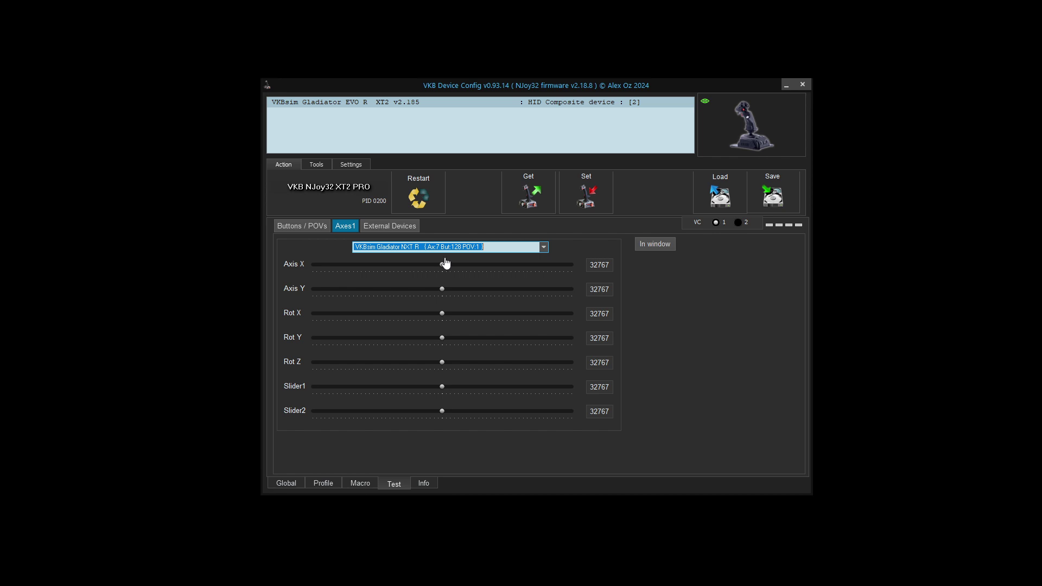
{"action": "left_click", "coordinate": [546, 249]}
{"action": "left_click", "coordinate": [500, 265]}
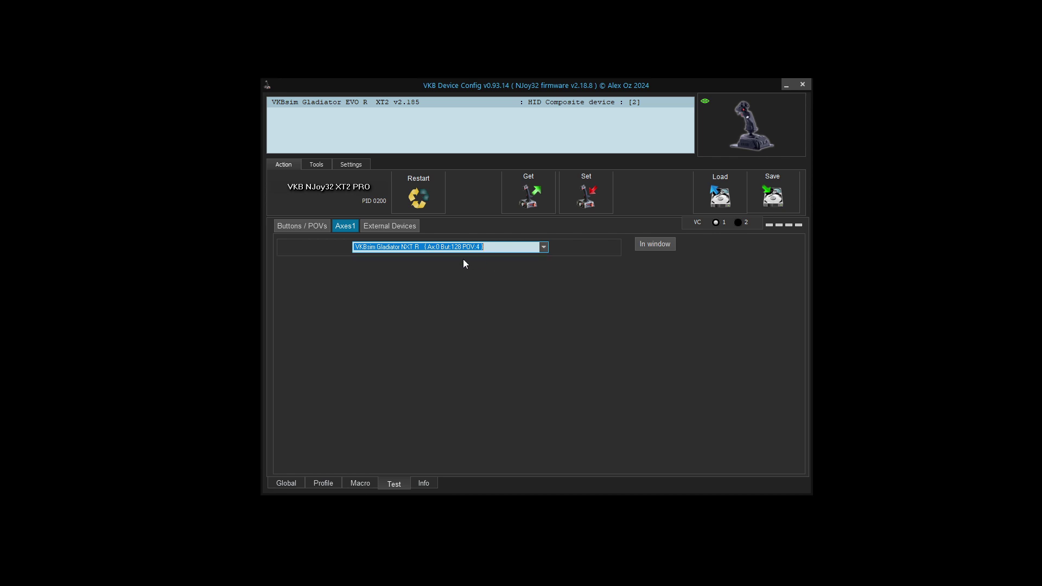
{"action": "left_click", "coordinate": [544, 248]}
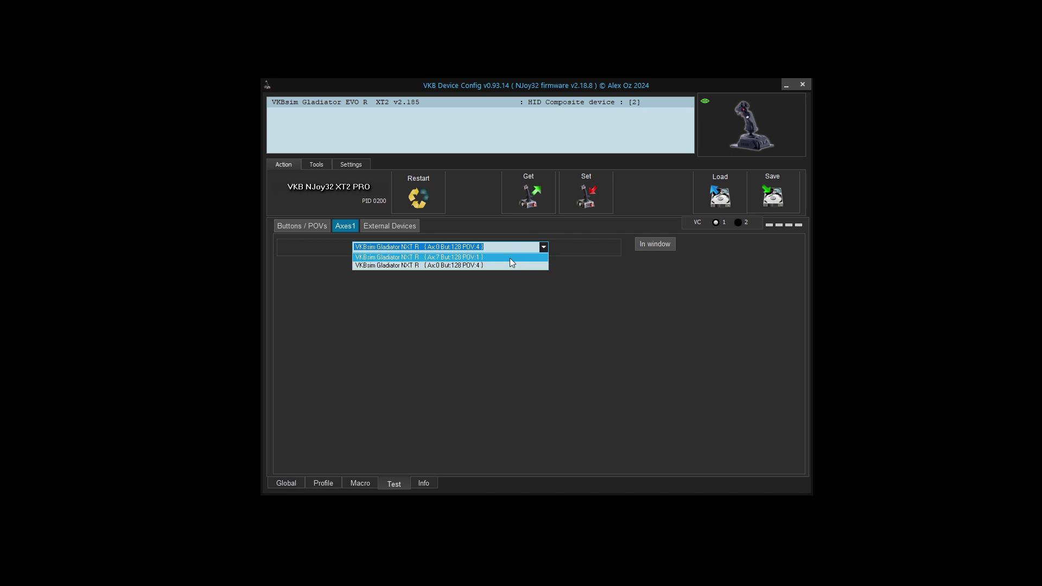
{"action": "left_click", "coordinate": [511, 259]}
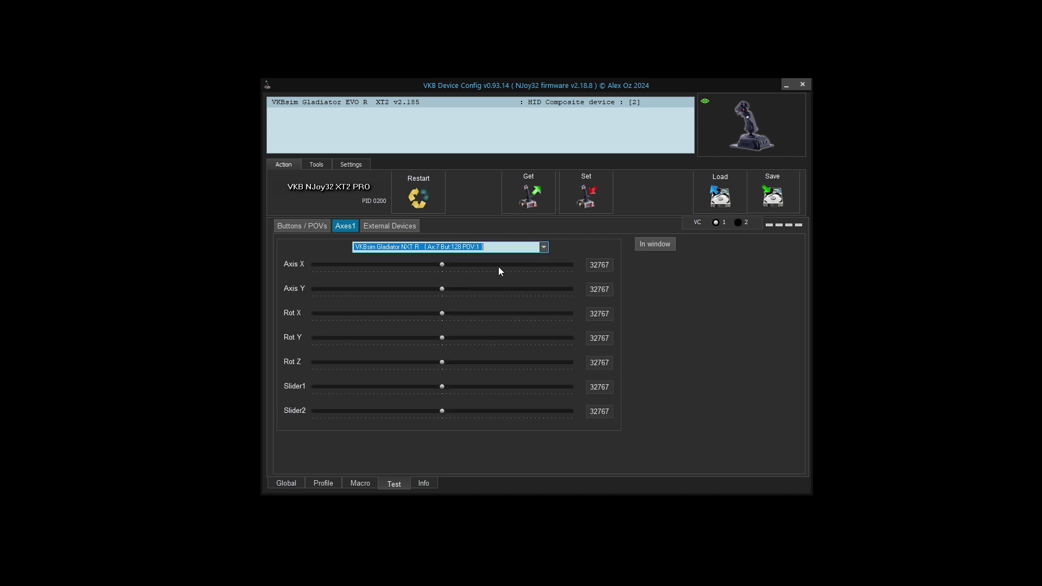
Set the axis ID of logical axis 11 in the profile to 4.
{"action": "left_click", "coordinate": [321, 484]}
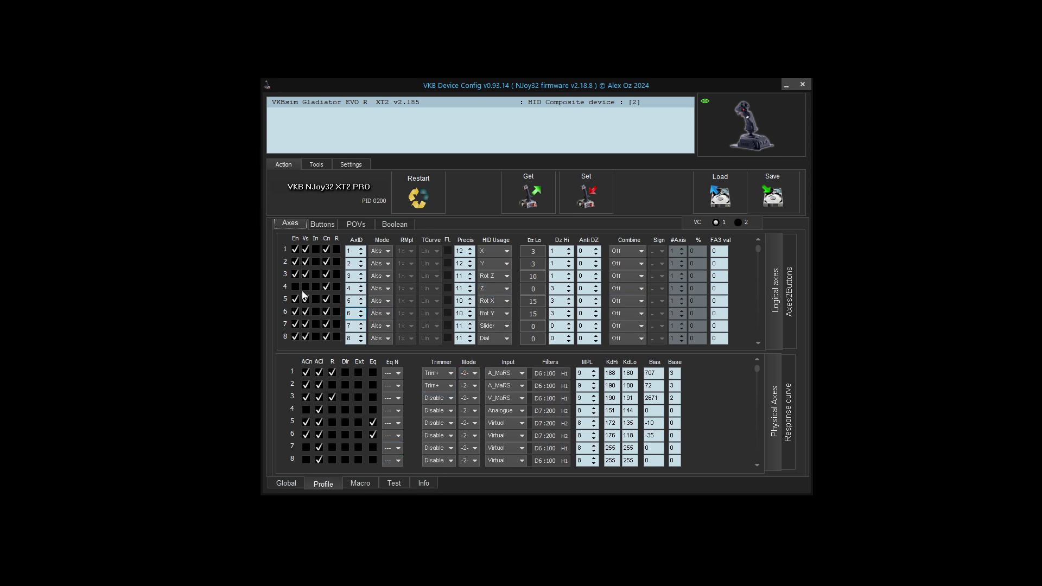
{"action": "left_click_drag", "start_coordinate": [759, 249], "coordinate": [766, 313]}
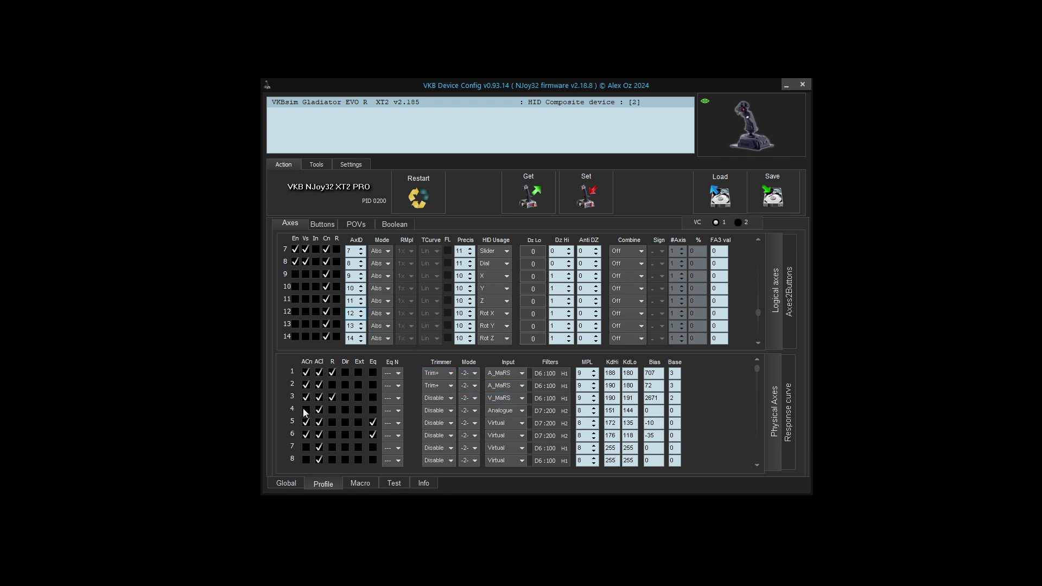
{"action": "left_click_drag", "start_coordinate": [758, 312], "coordinate": [763, 247]}
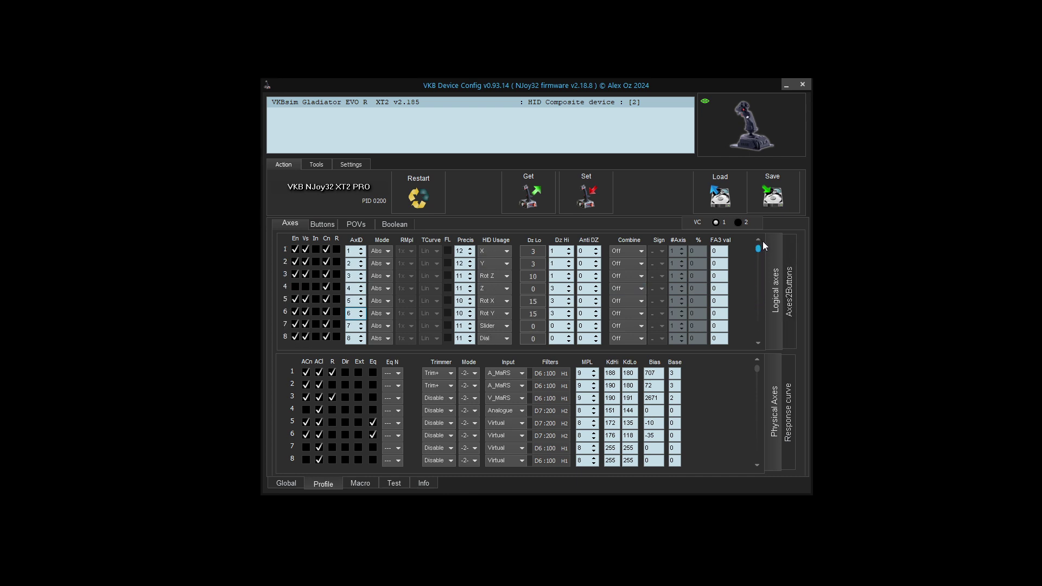
{"action": "left_click_drag", "start_coordinate": [758, 249], "coordinate": [759, 313]}
{"action": "left_click", "coordinate": [361, 303]}
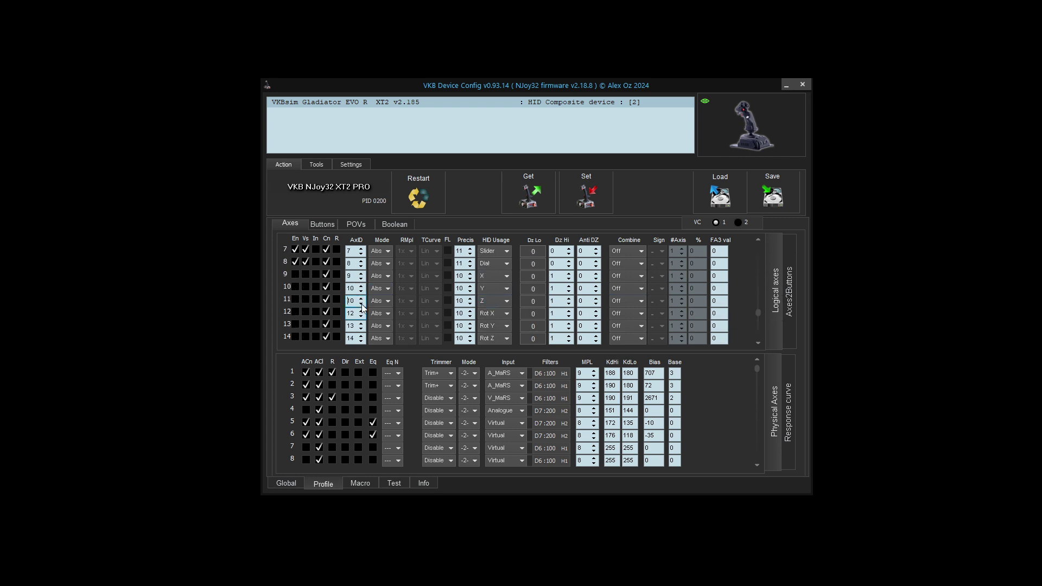
{"action": "left_click", "coordinate": [362, 304]}
{"action": "left_click", "coordinate": [361, 304]}
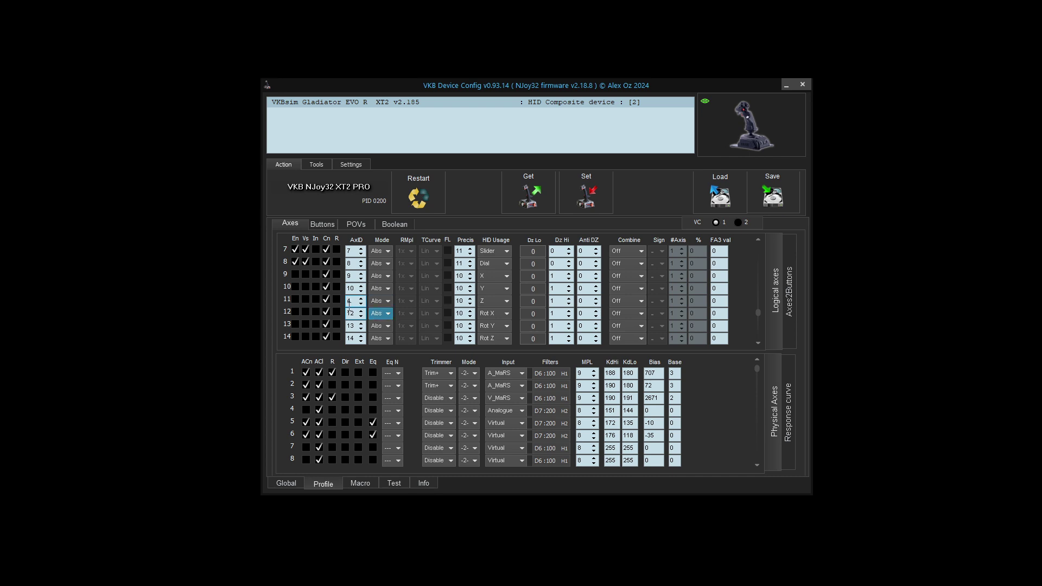
Enable logical axis 11 along with its Vs option and write the settings to the joystick.
{"action": "left_click", "coordinate": [305, 299]}
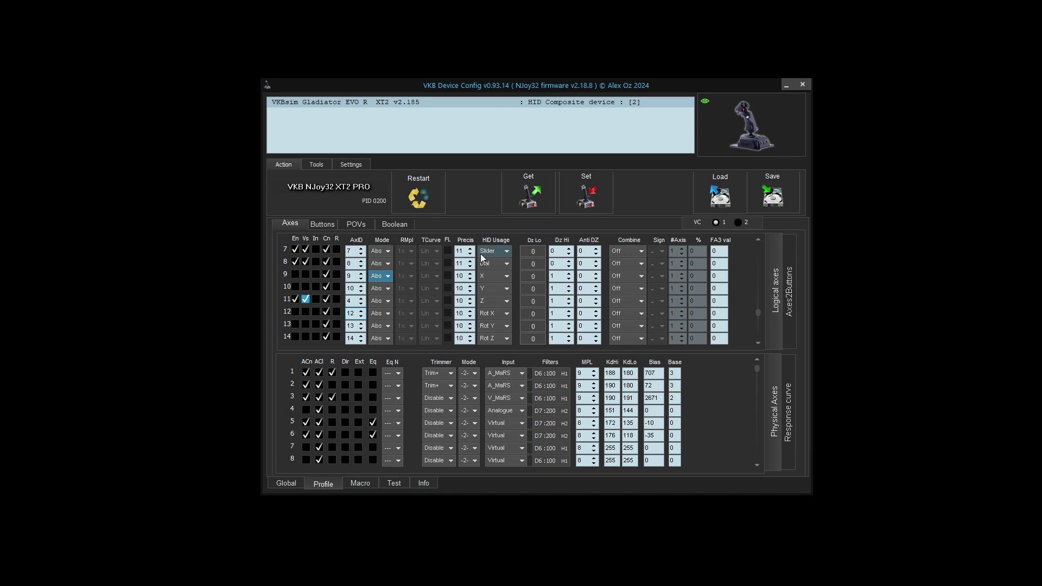
{"action": "left_click", "coordinate": [593, 194]}
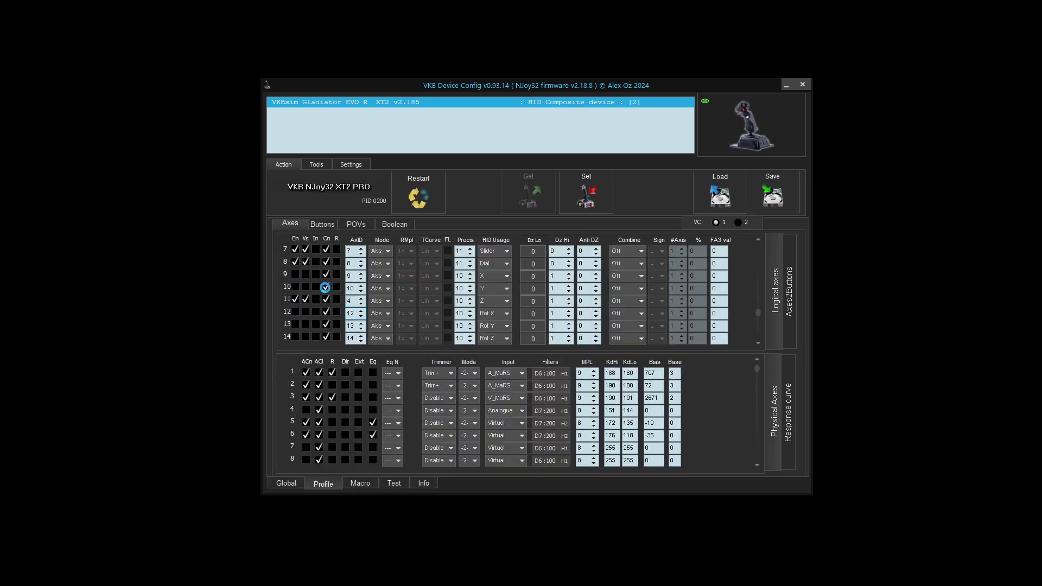
Examine the second virtual controller's live axis test for the Z axis, and return to the first controller's test.
{"action": "left_click", "coordinate": [389, 481]}
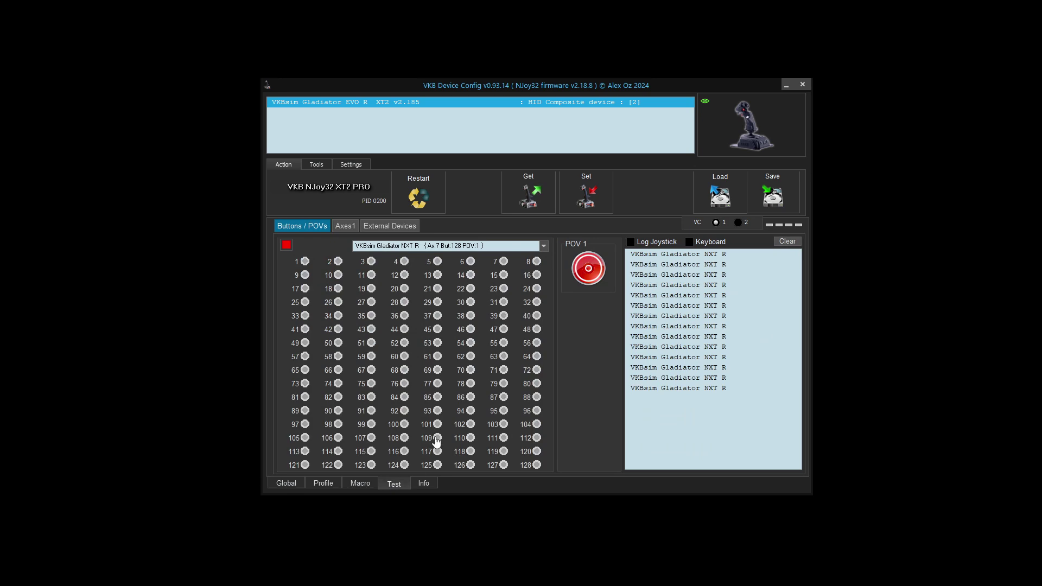
{"action": "left_click", "coordinate": [346, 226]}
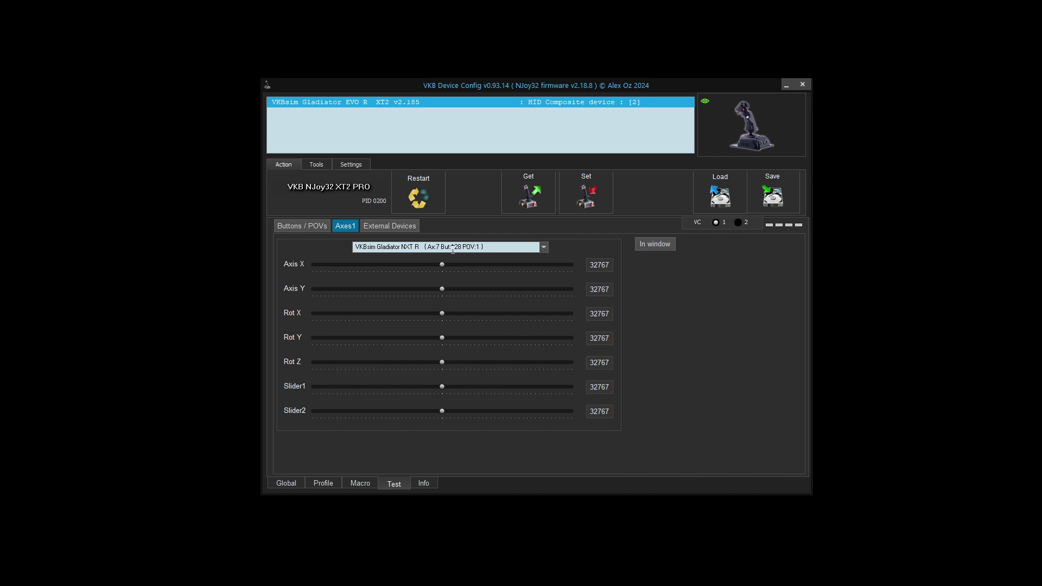
{"action": "left_click", "coordinate": [544, 245]}
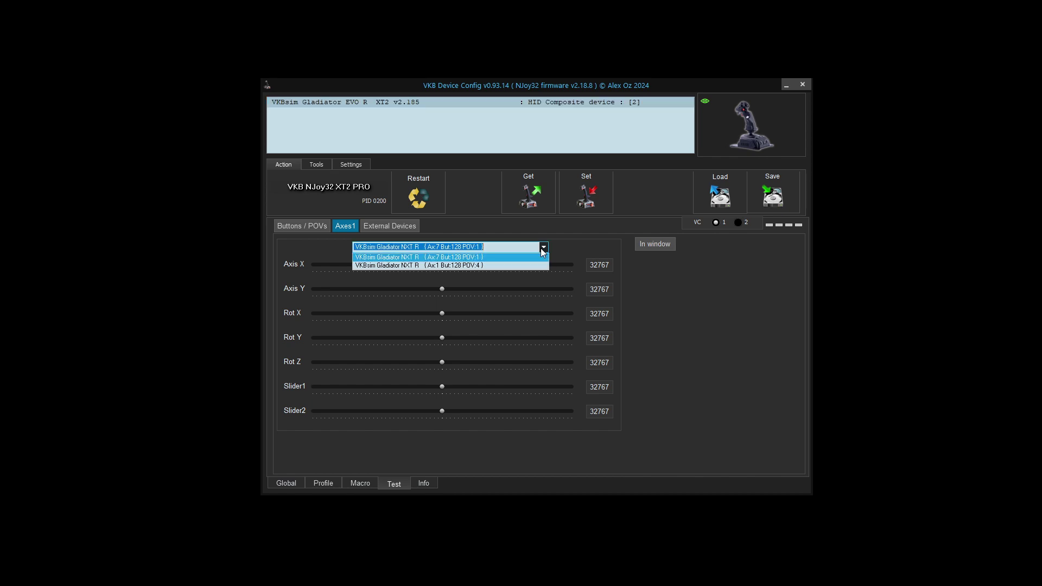
{"action": "left_click", "coordinate": [488, 266]}
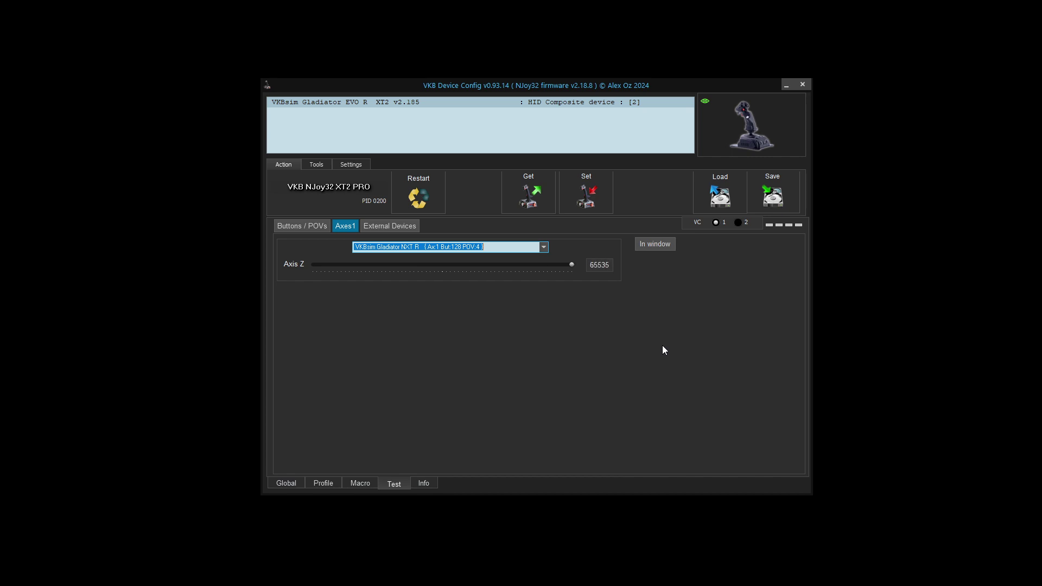
{"action": "left_click", "coordinate": [547, 250]}
{"action": "left_click", "coordinate": [521, 256]}
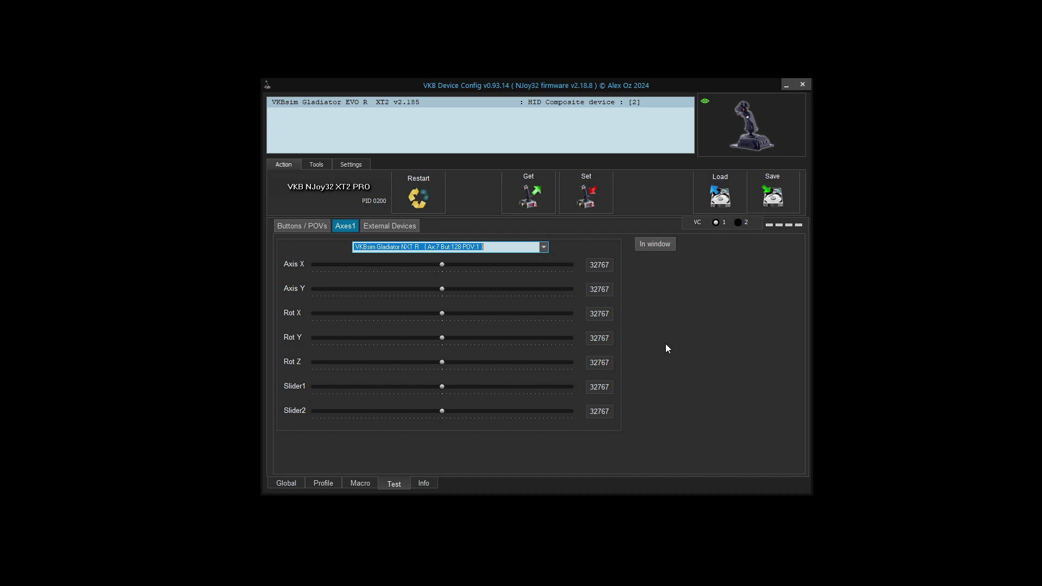
Review the assignments of logical axes 1 to 8 in the profile.
{"action": "left_click", "coordinate": [323, 483]}
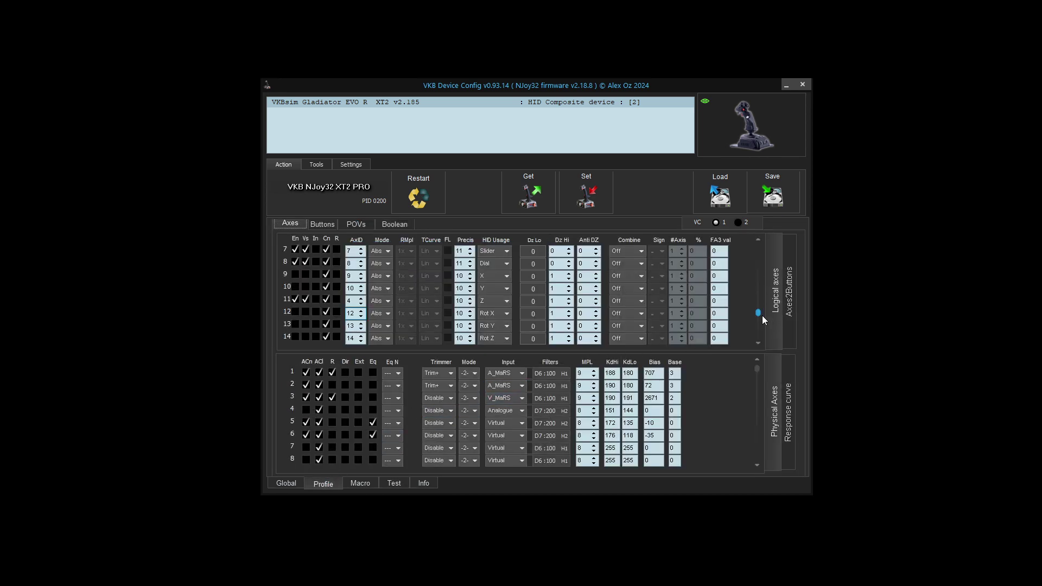
{"action": "left_click_drag", "start_coordinate": [762, 314], "coordinate": [762, 237]}
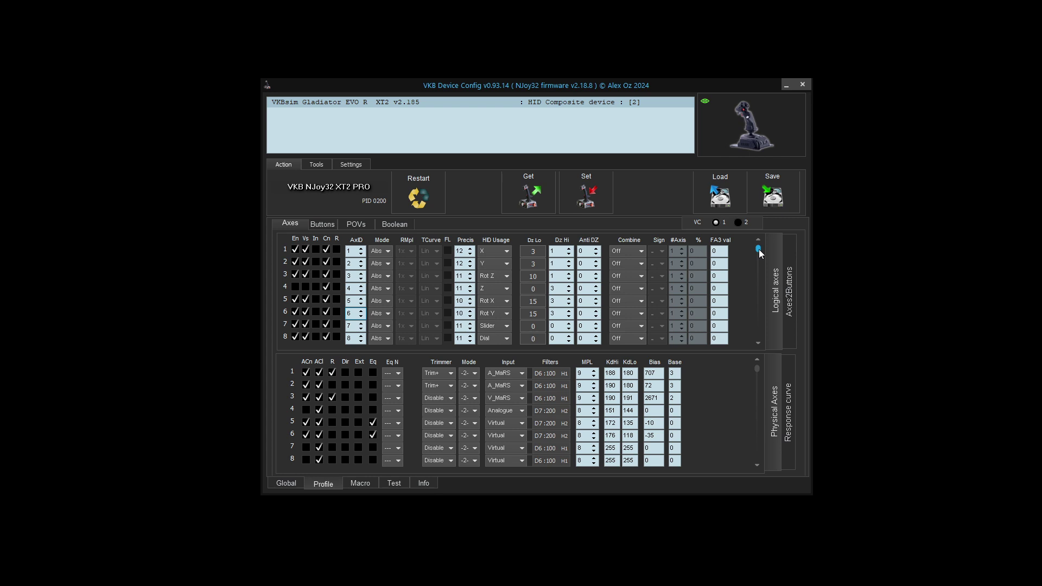
{"action": "mouse_move", "coordinate": [758, 249]}
{"action": "left_mouse_down"}
{"action": "mouse_move", "coordinate": [762, 313]}
{"action": "mouse_move", "coordinate": [761, 242]}
{"action": "left_mouse_up"}
{"action": "left_click", "coordinate": [526, 308]}
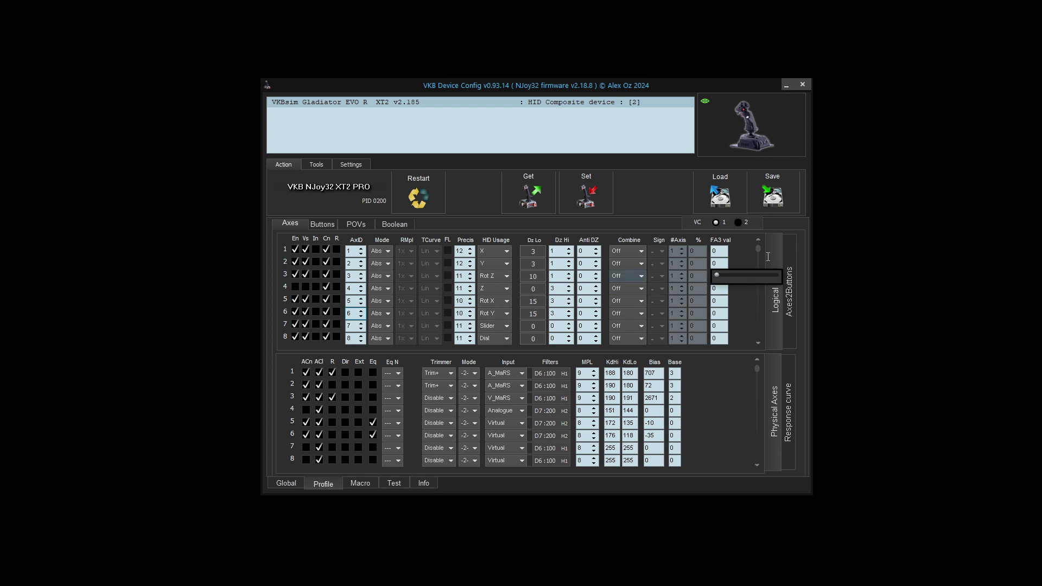
{"action": "mouse_move", "coordinate": [758, 248]}
{"action": "left_mouse_down"}
{"action": "mouse_move", "coordinate": [758, 311]}
{"action": "mouse_move", "coordinate": [763, 234]}
{"action": "left_mouse_up"}
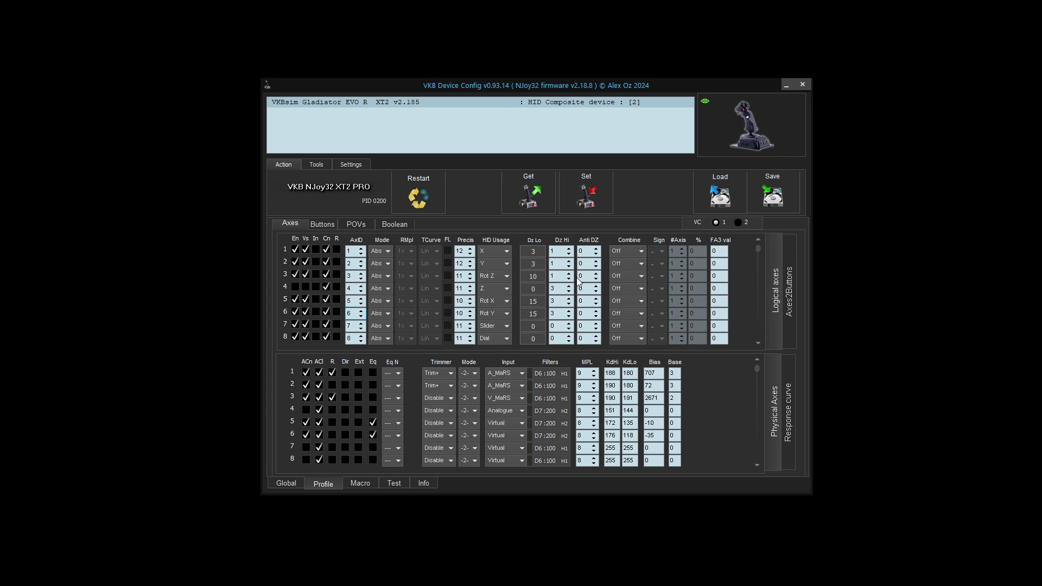